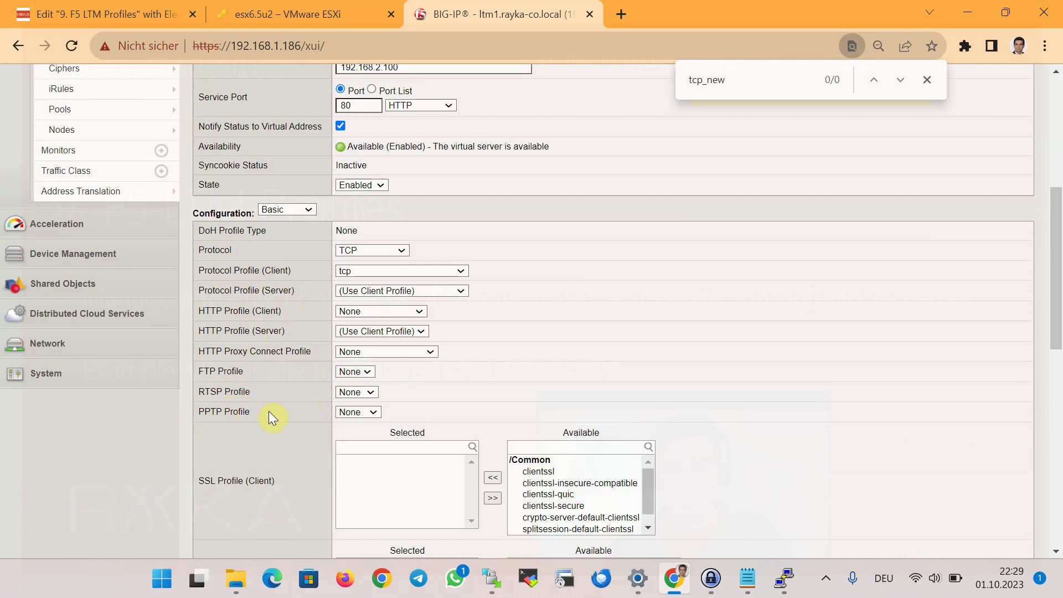
Examine the profile types available in the virtual server's basic configuration, from the protocol profiles to the content rewrite settings.
scroll(270, 416, "down", 5)
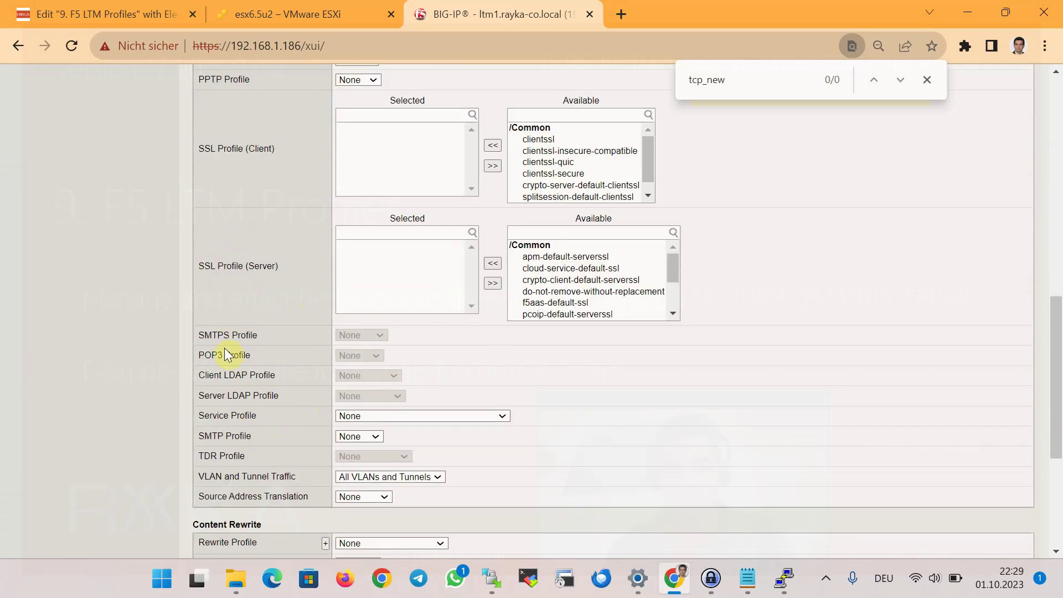
scroll(221, 377, "down", 3)
scroll(257, 241, "up", 2)
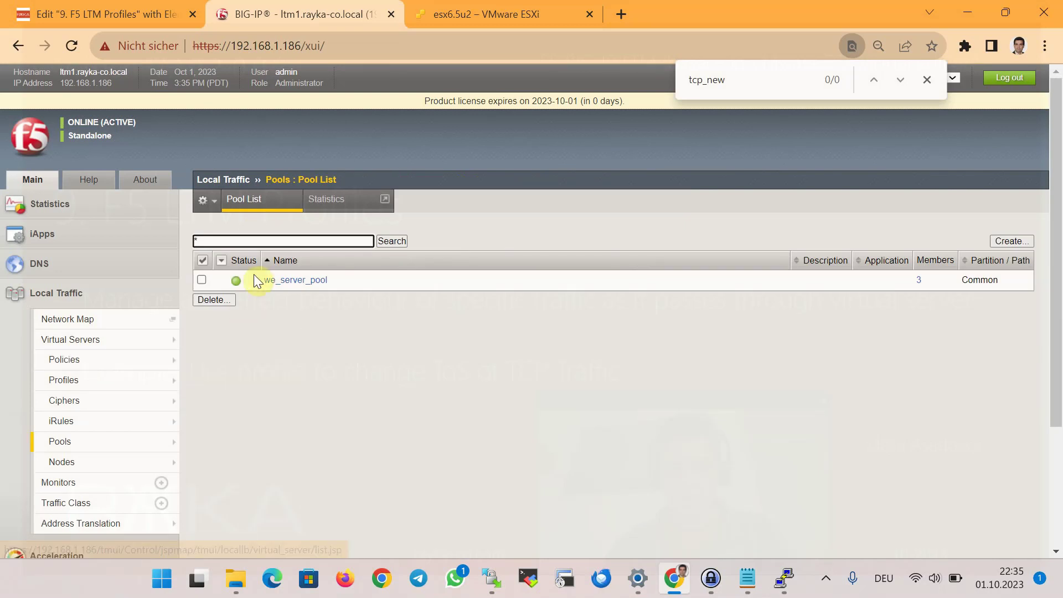
Open we_server_pool and show its load balancing settings and current members.
left_click(287, 281)
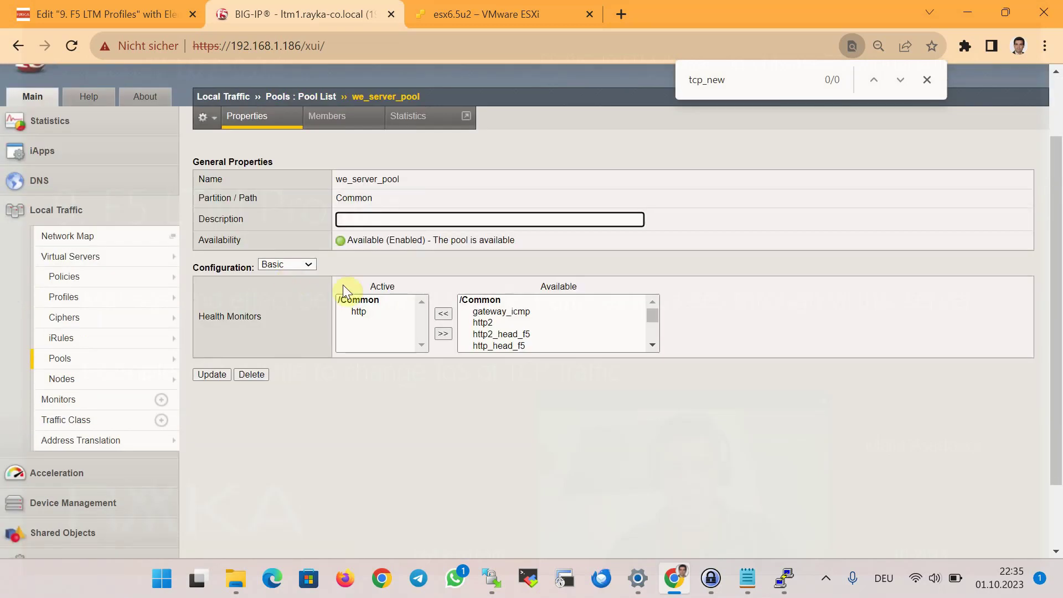
scroll(454, 330, "up", 2)
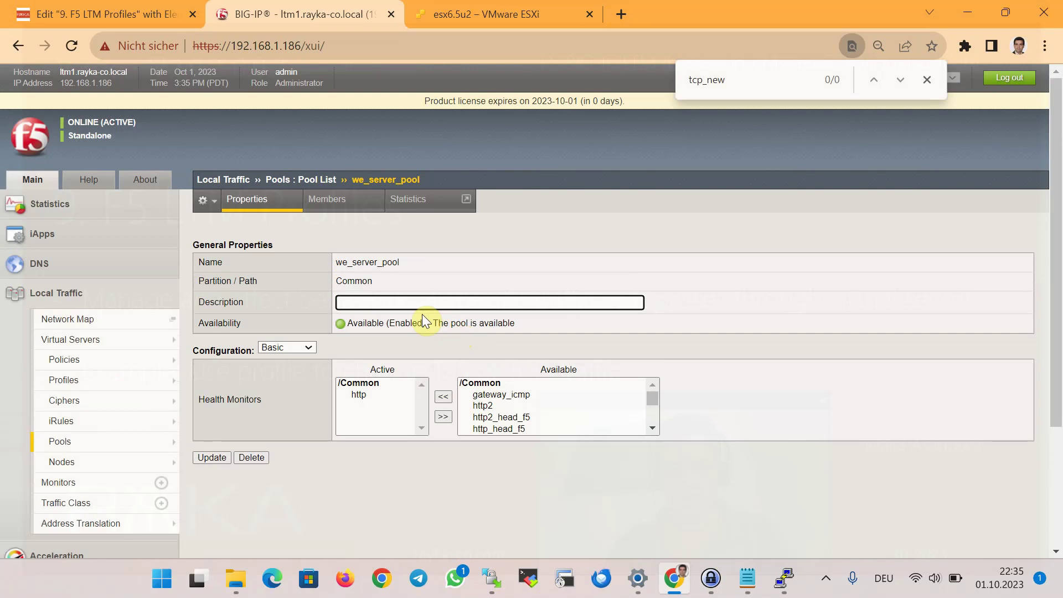
left_click(336, 208)
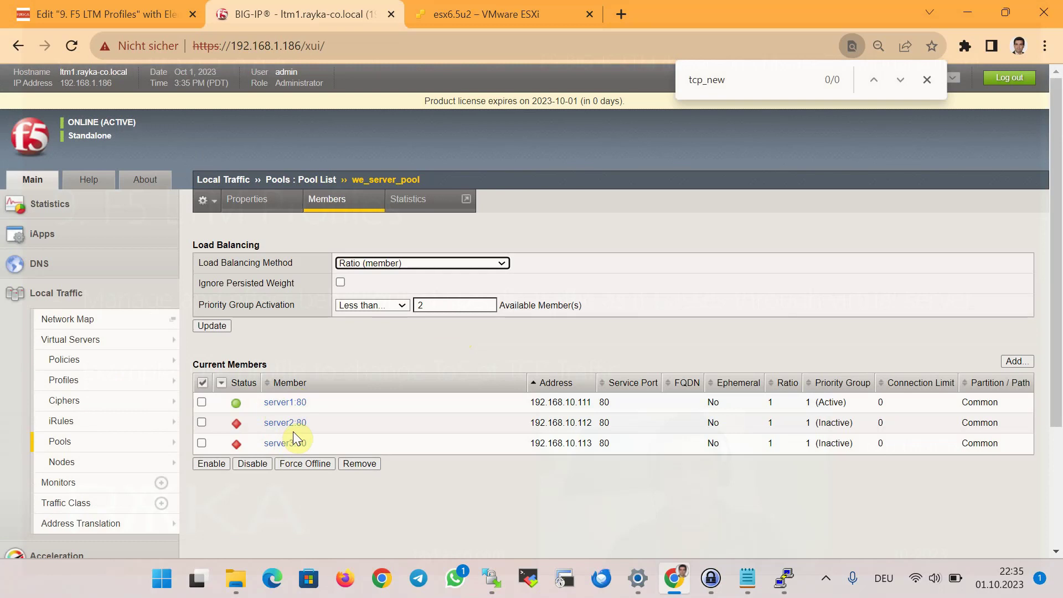
Switch to the PuTTY session, list the ESXi switch ports with net-stats -l and highlight the SliTaz4_1 port number.
left_click(783, 578)
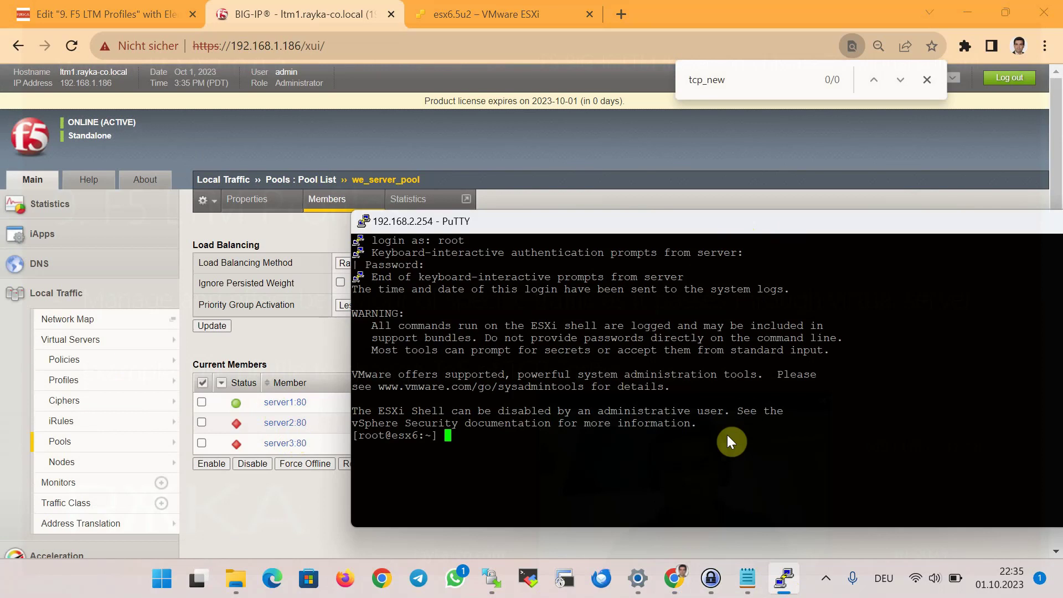
type("netstats -l")
key("Return")
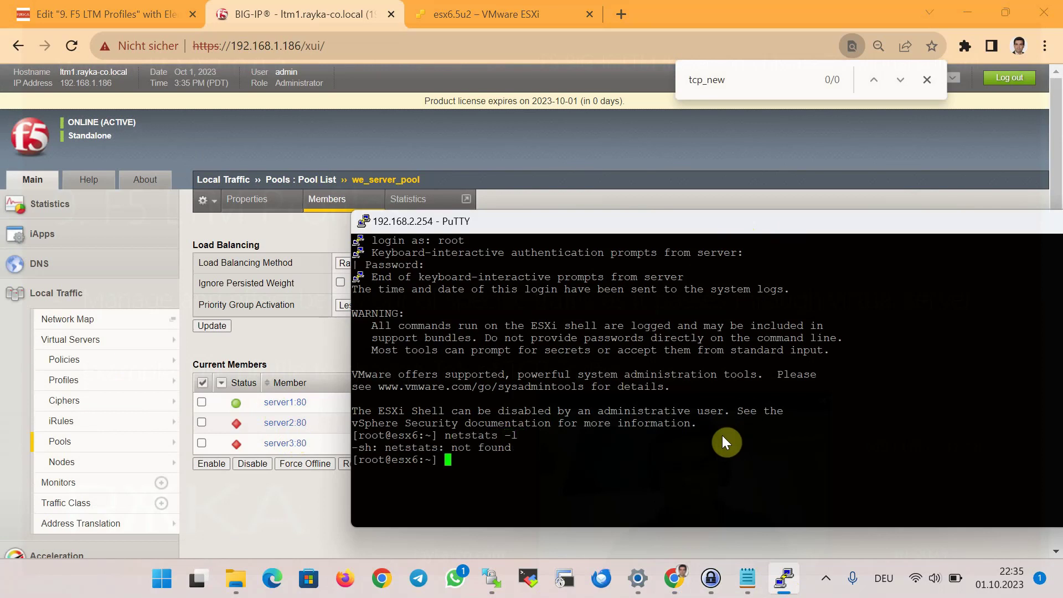
type("net-stats -l")
key("Return")
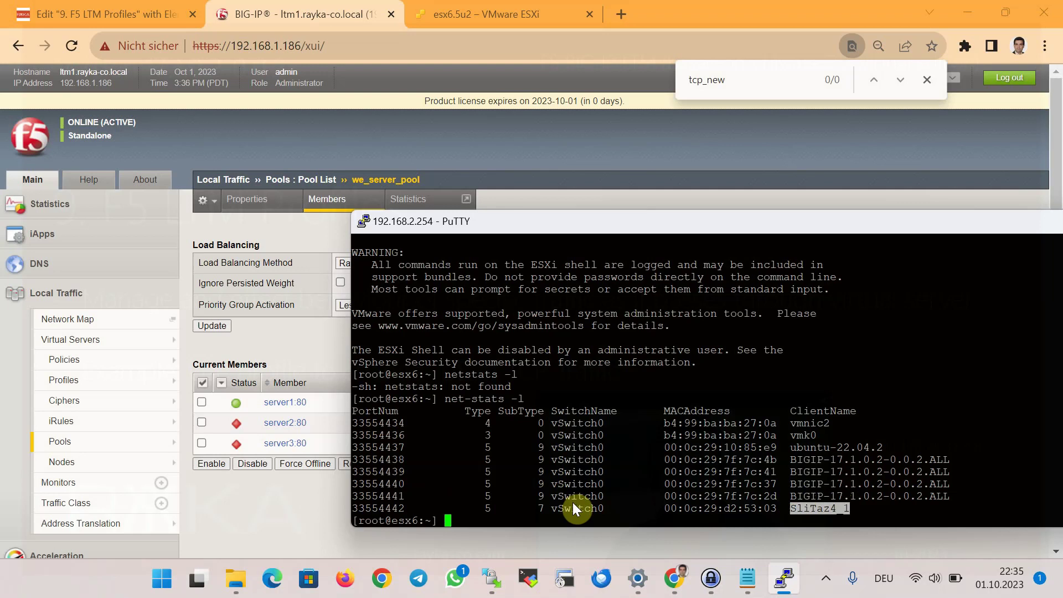
double_click(363, 506)
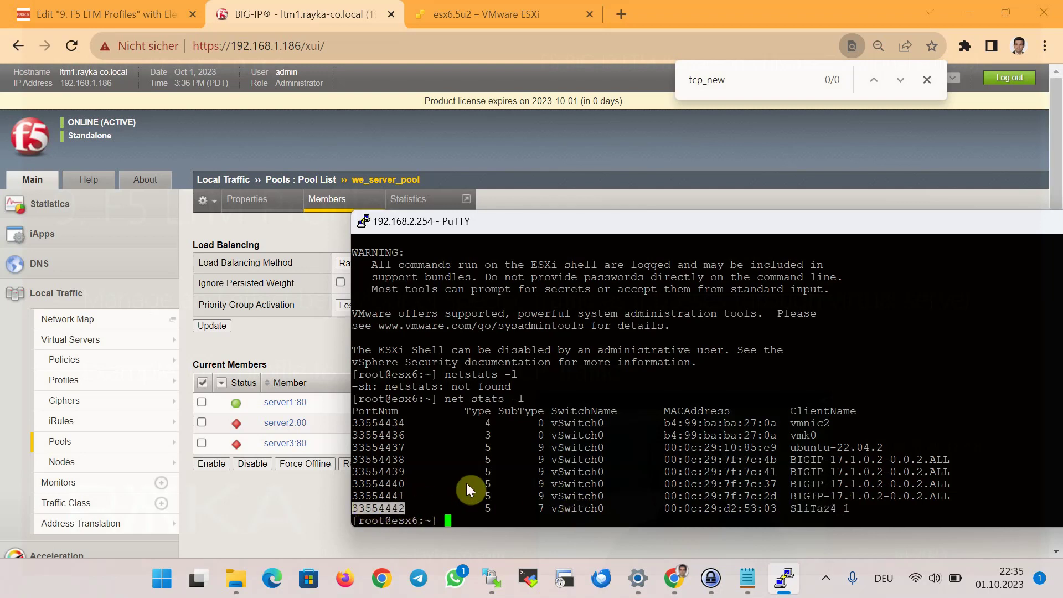
Start a packet capture with pktcap-uw --switchport 33554441 -o withoutprofile.pcap.
left_click_drag(673, 224, 604, 193)
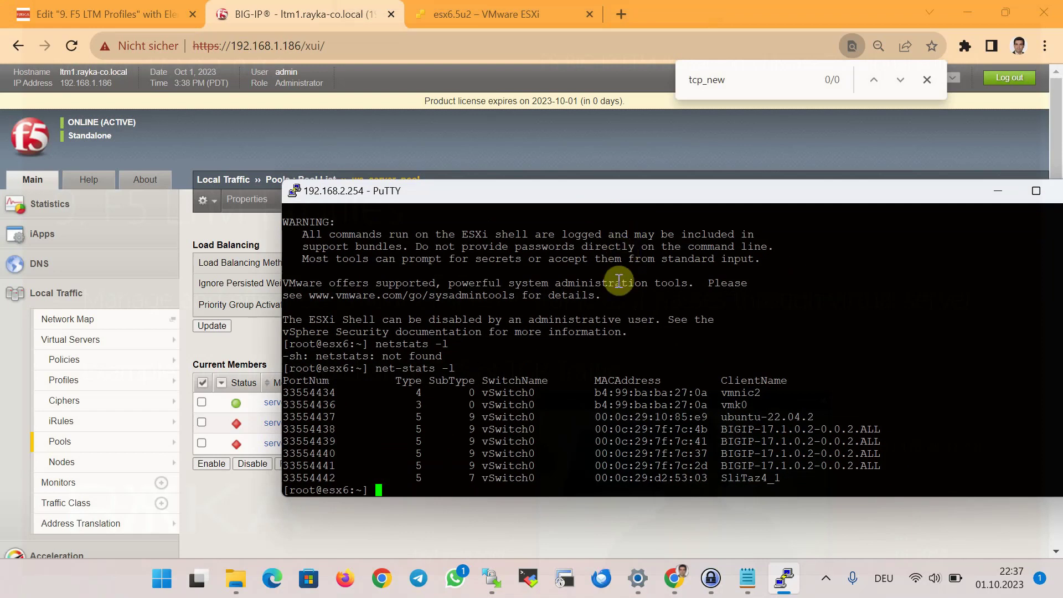
right_click(616, 308)
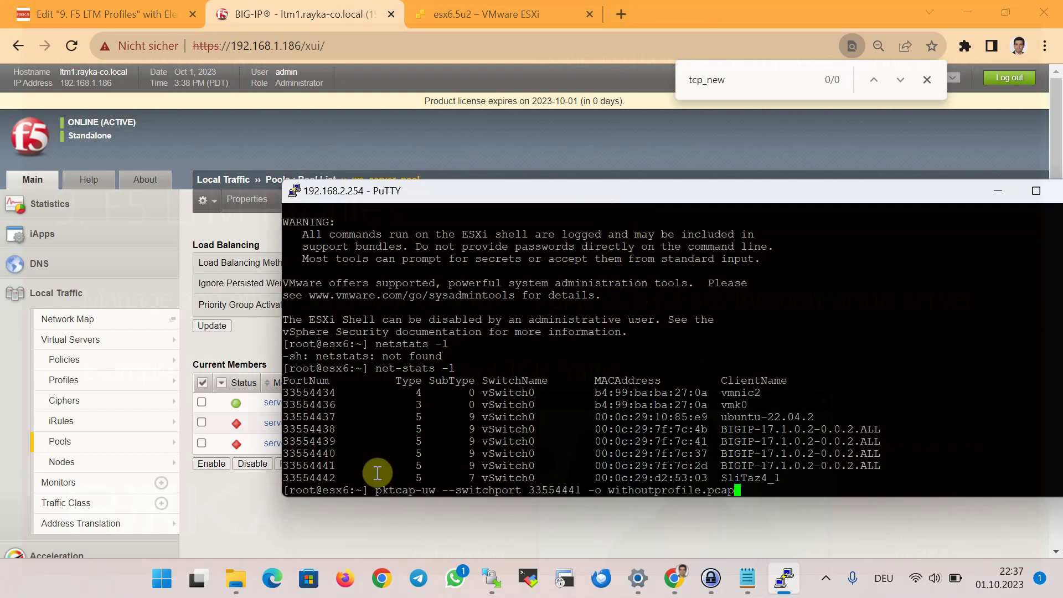
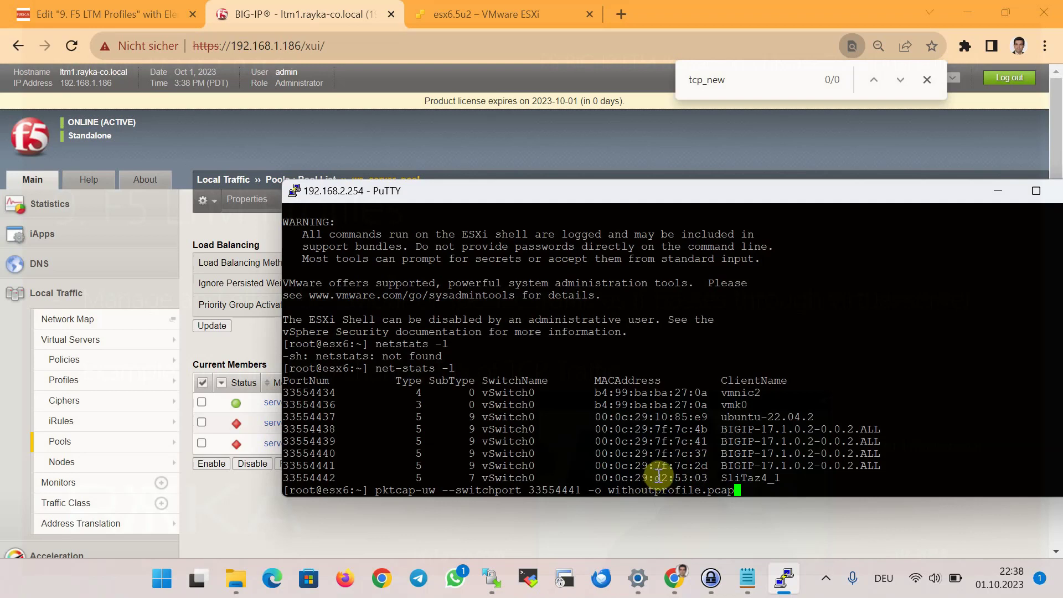
key("Return")
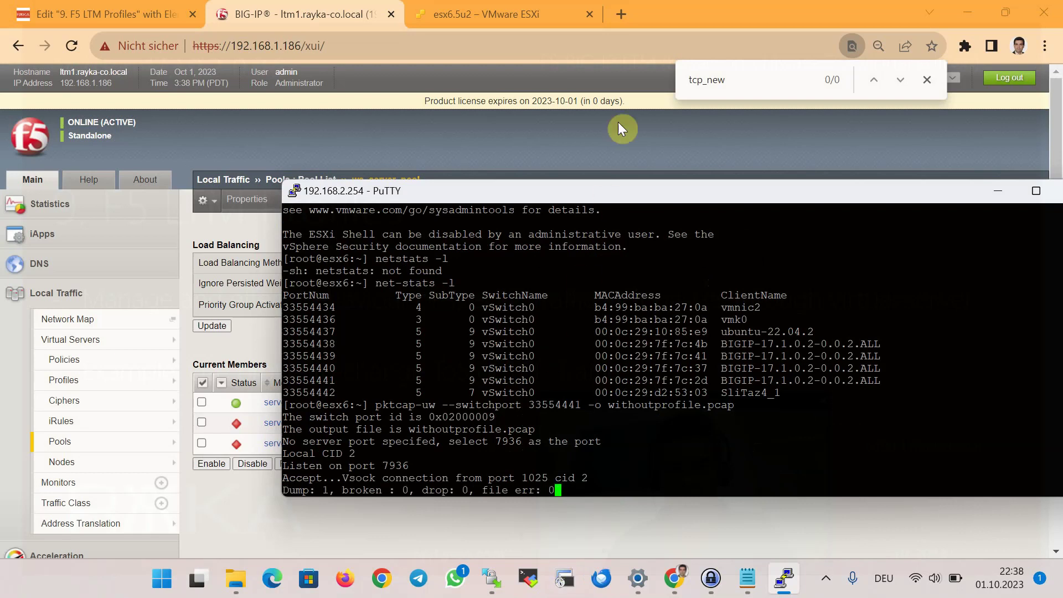
Load the virtual server address 192.168.2.100 in a new Chrome tab to generate web traffic.
left_click(623, 15)
type("192.168.2.254")
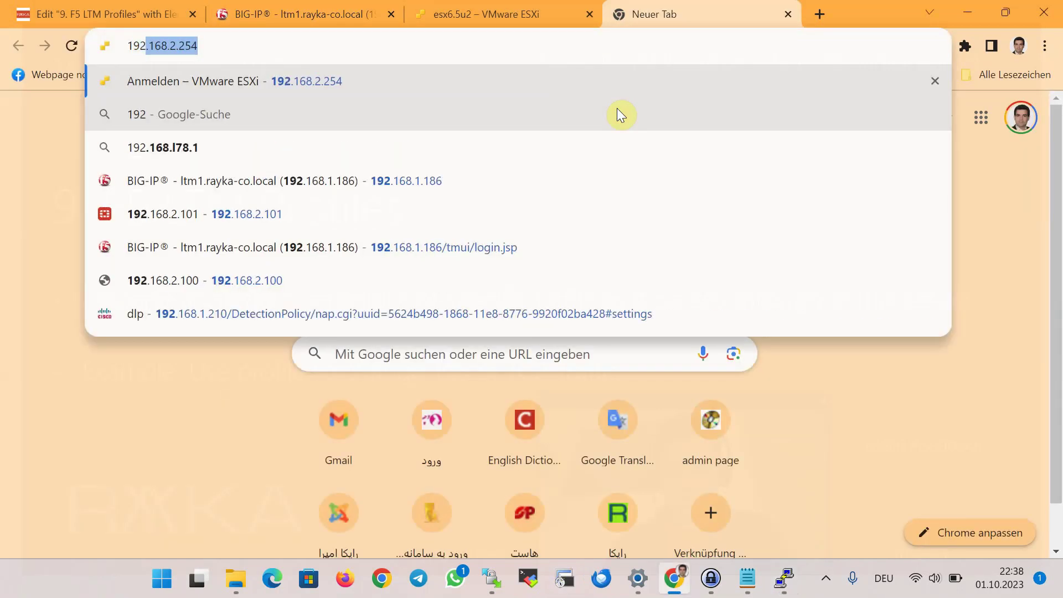
key("BackSpace")
key("BackSpace")
key("BackSpace")
type("100")
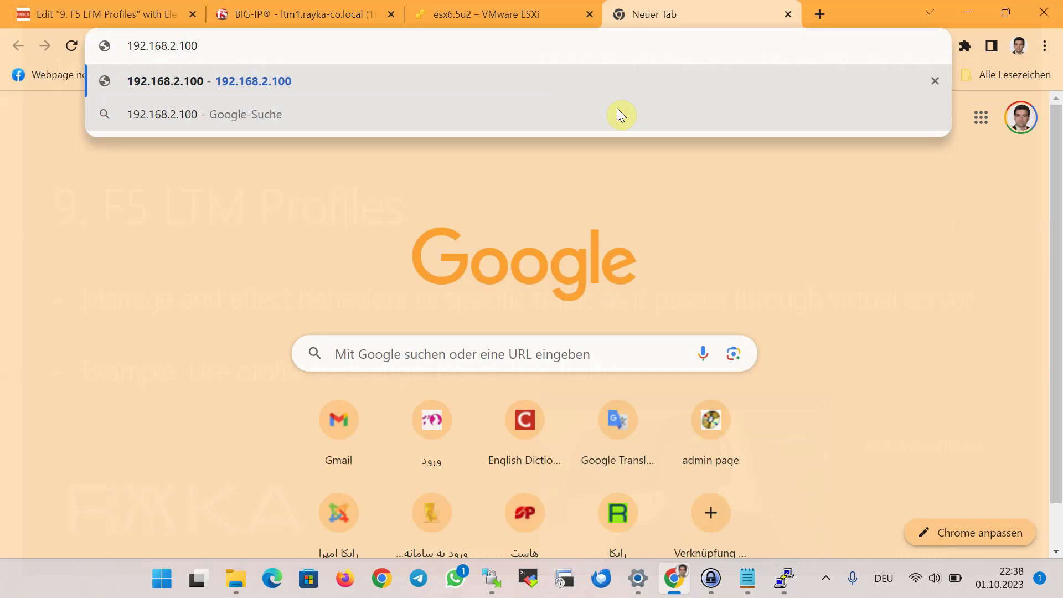
key("Return")
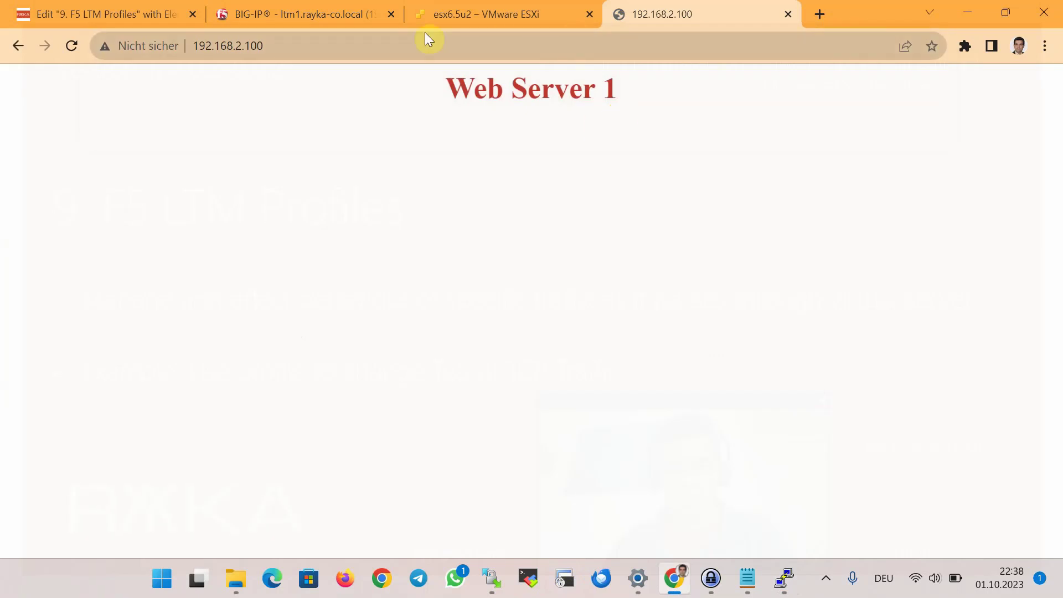
Return to the PuTTY session and stop the running packet capture.
left_click(769, 576)
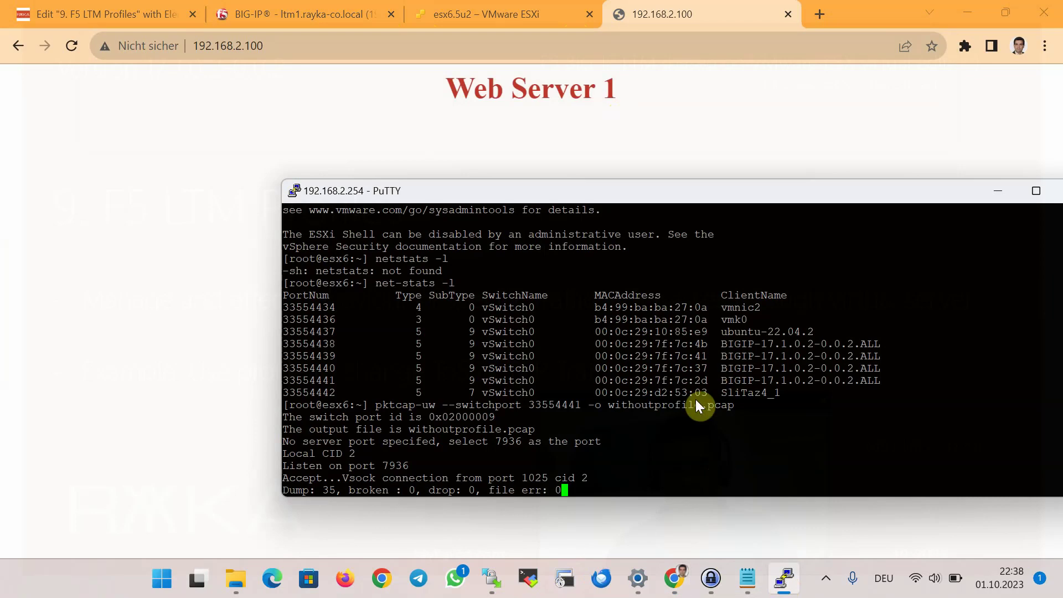
key("ctrl+c")
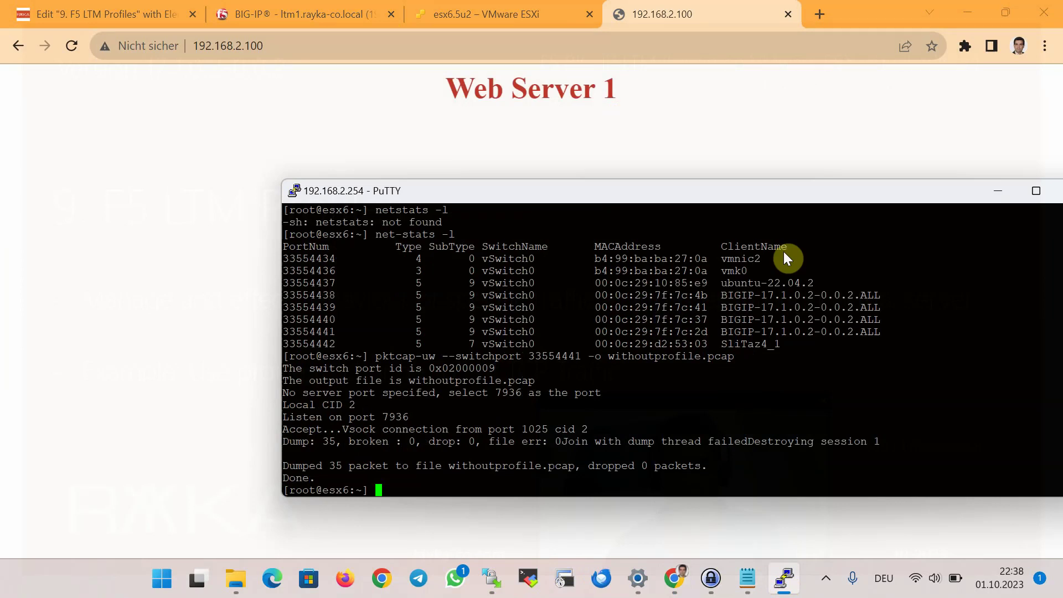
Switch to WinSCP, refresh the remote root folder and download withoutprofile.pcap to the local Downloads folder, overwriting the existing copy.
key("alt+Tab")
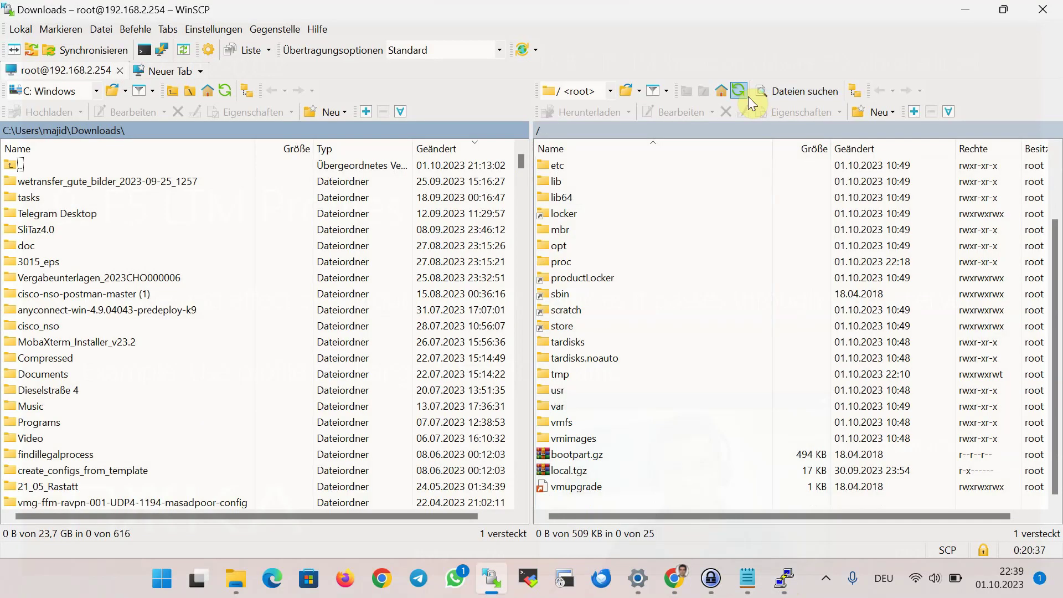
left_click(740, 92)
scroll(673, 370, "down", 3)
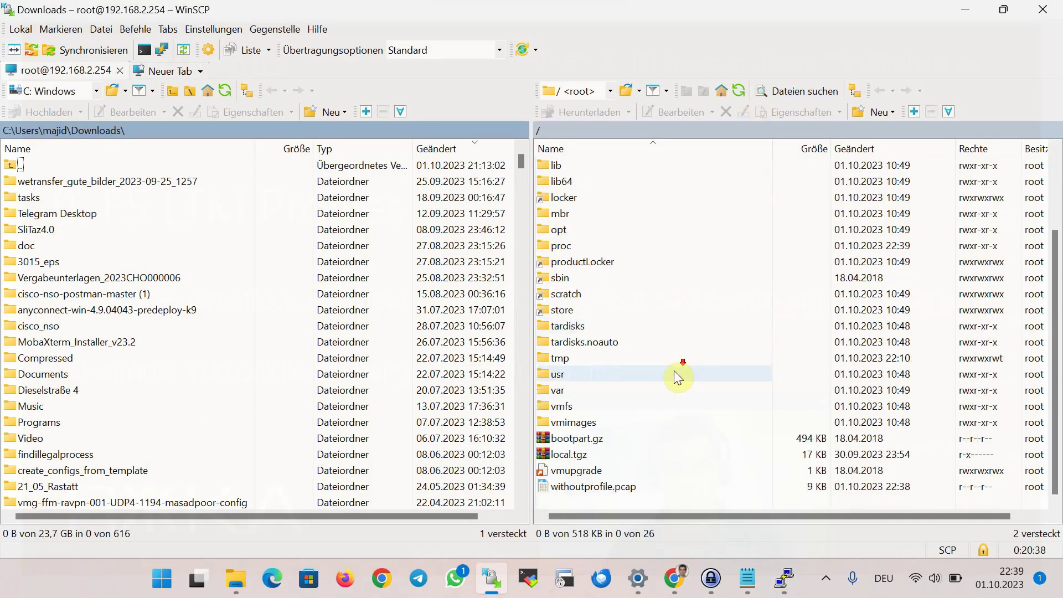
right_click(608, 488)
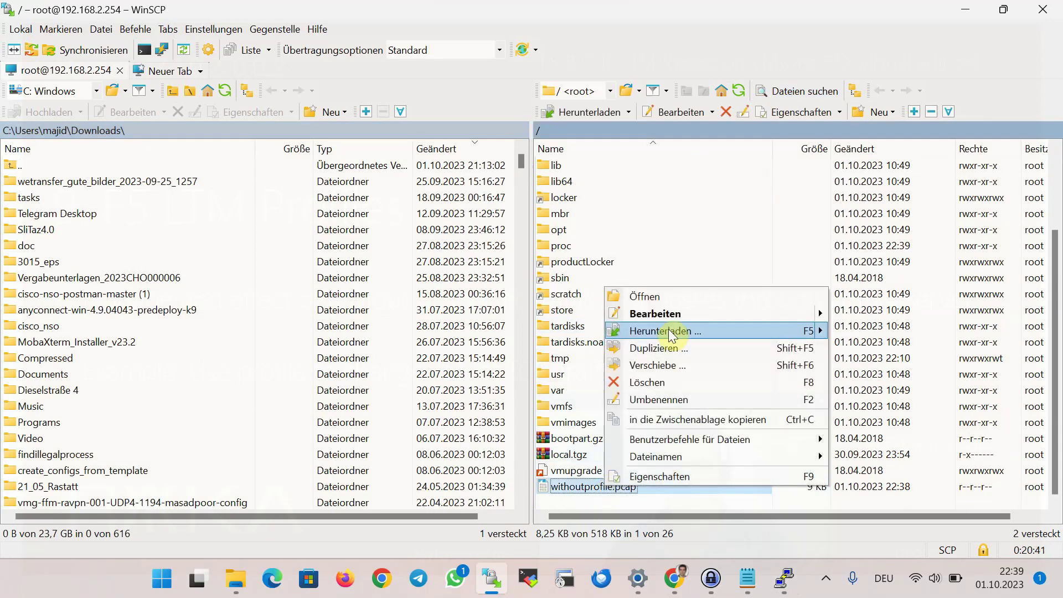
left_click(680, 333)
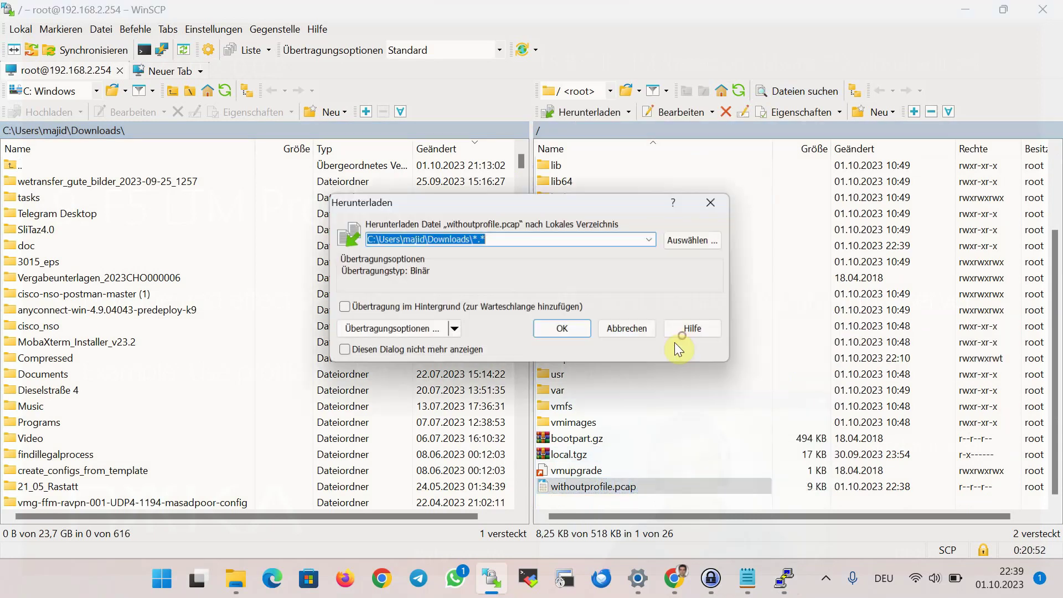
left_click(558, 335)
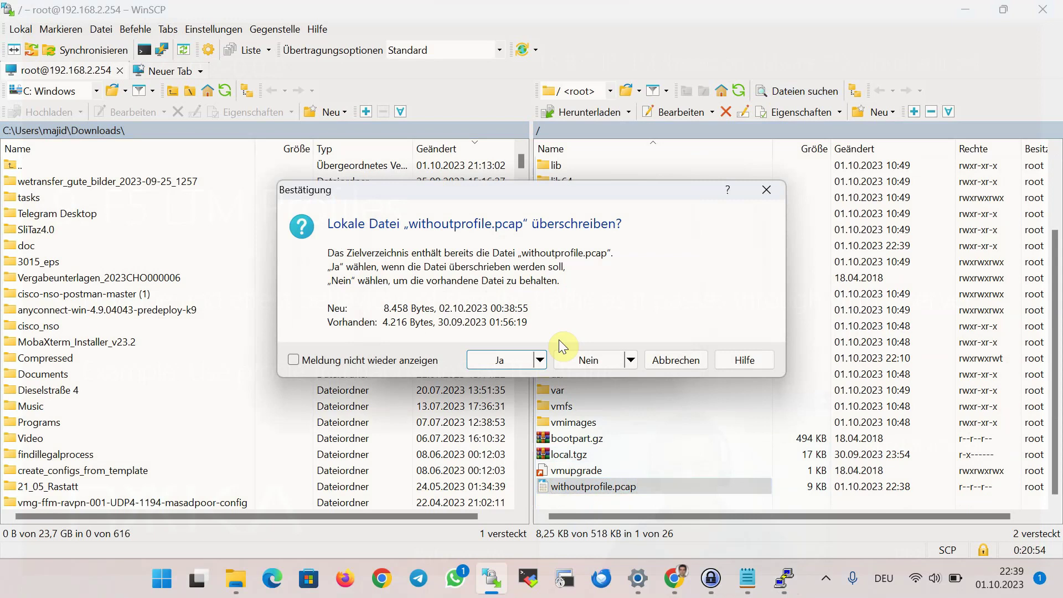
left_click(501, 360)
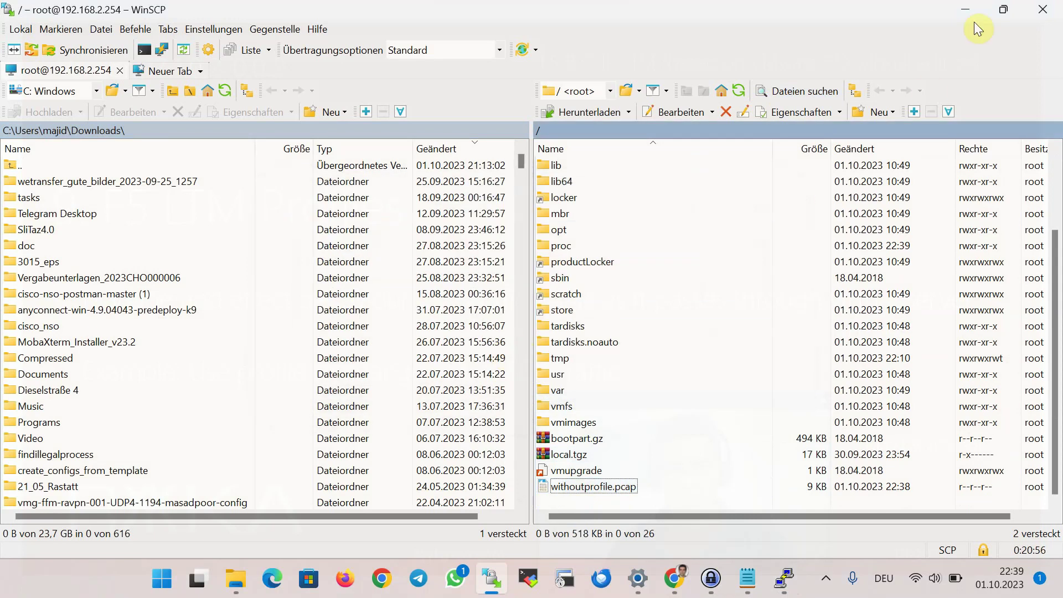
left_click(966, 9)
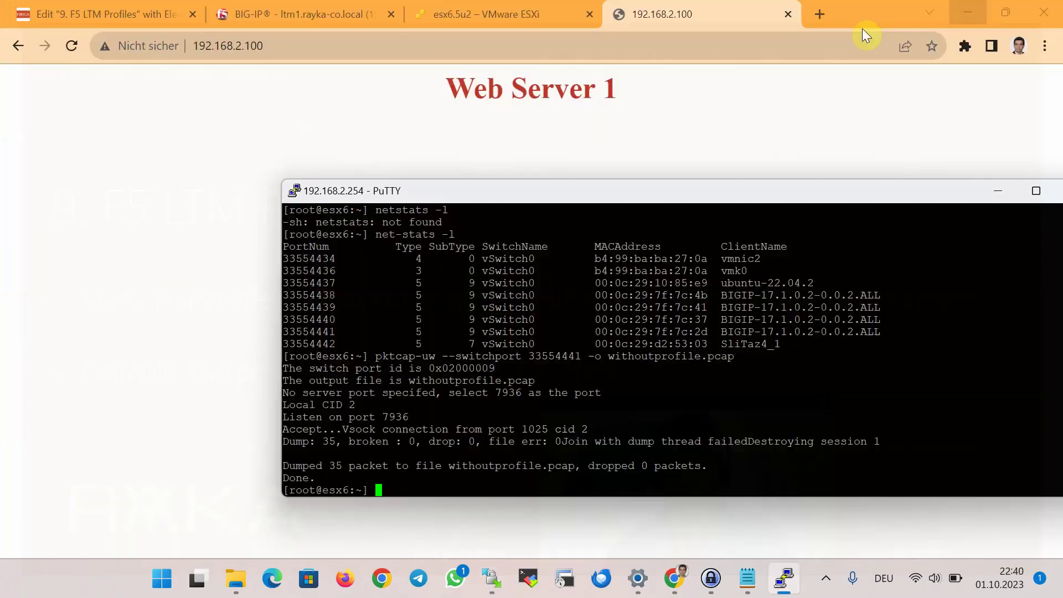
Launch Wireshark and open the capture file withoutprofile.pcap from the Downloads folder.
left_click(145, 581)
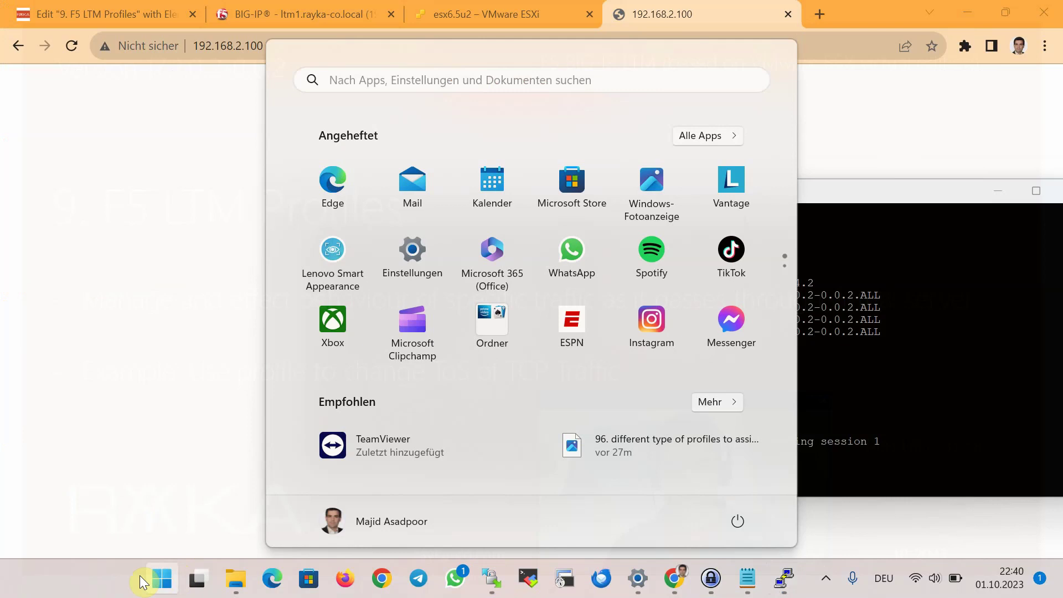
type("wires")
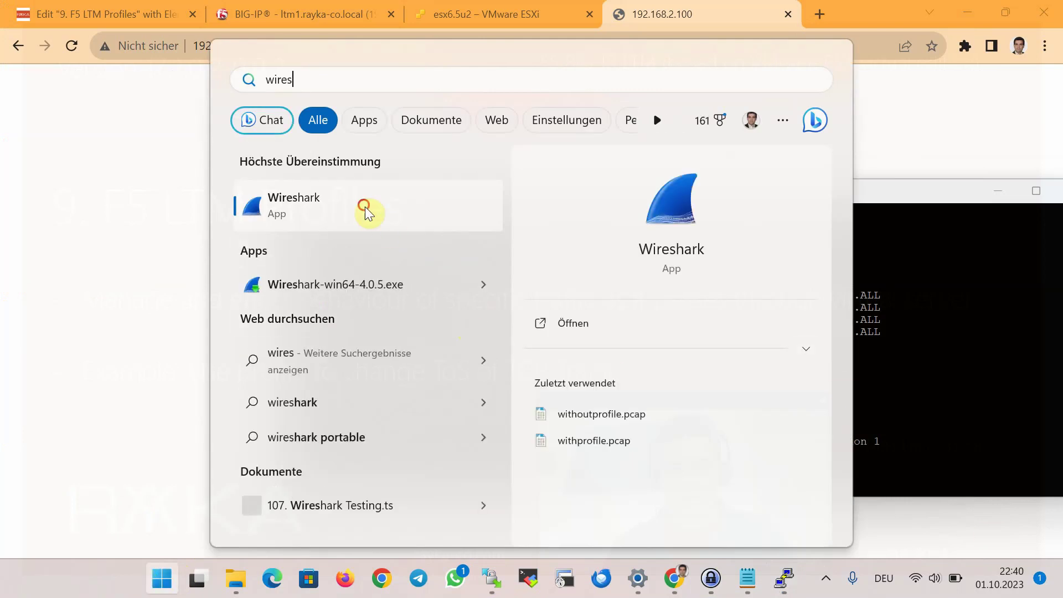
left_click(368, 208)
left_click(30, 37)
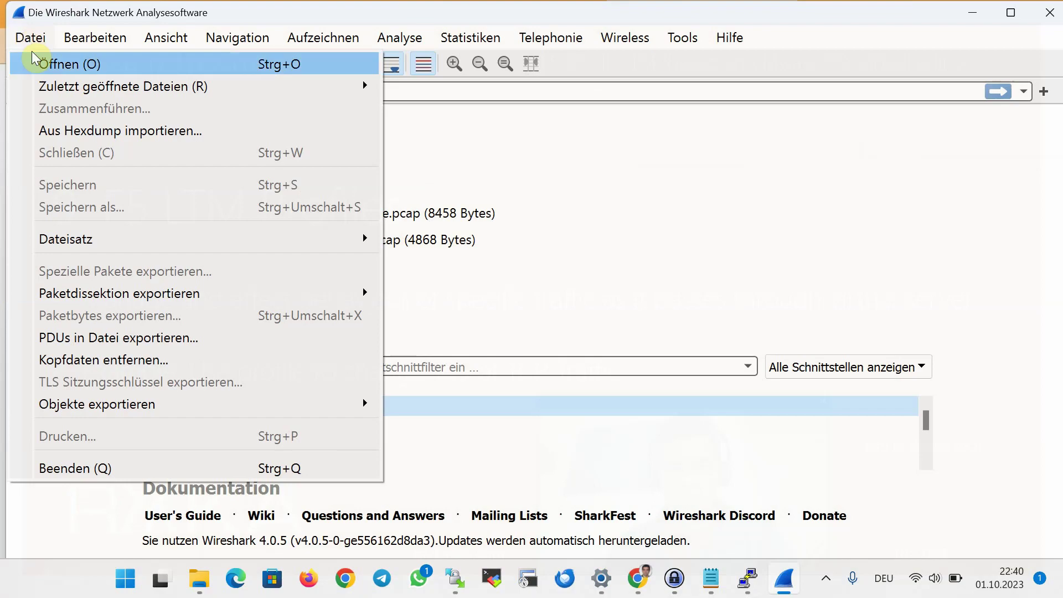
left_click(45, 69)
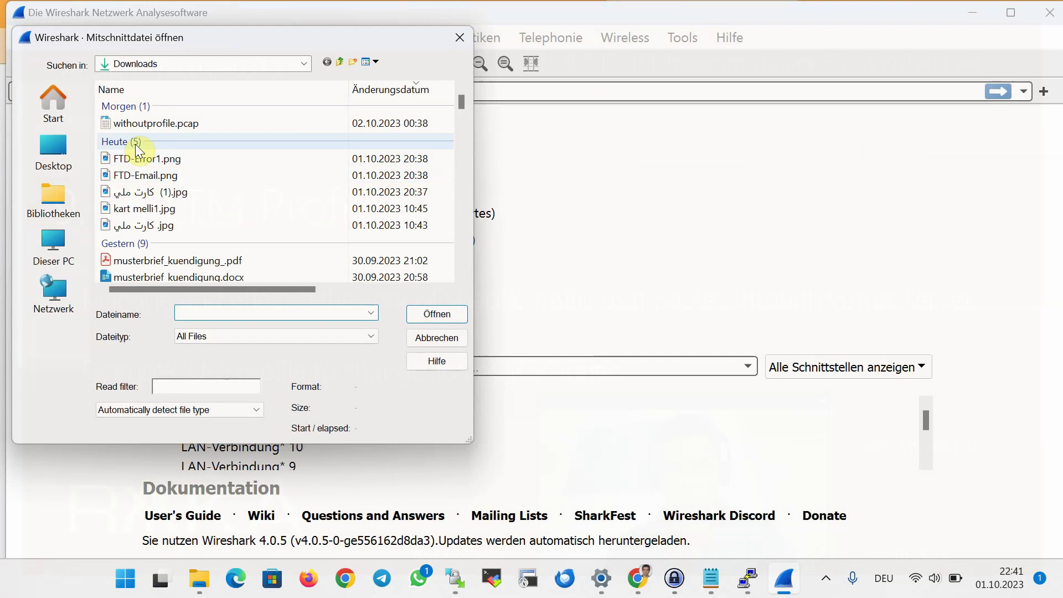
double_click(145, 130)
Expand packet 5's Internet Protocol header and apply its Differentiated Services Field as the display filter ip.dsfield == 0x00.
left_click(339, 221)
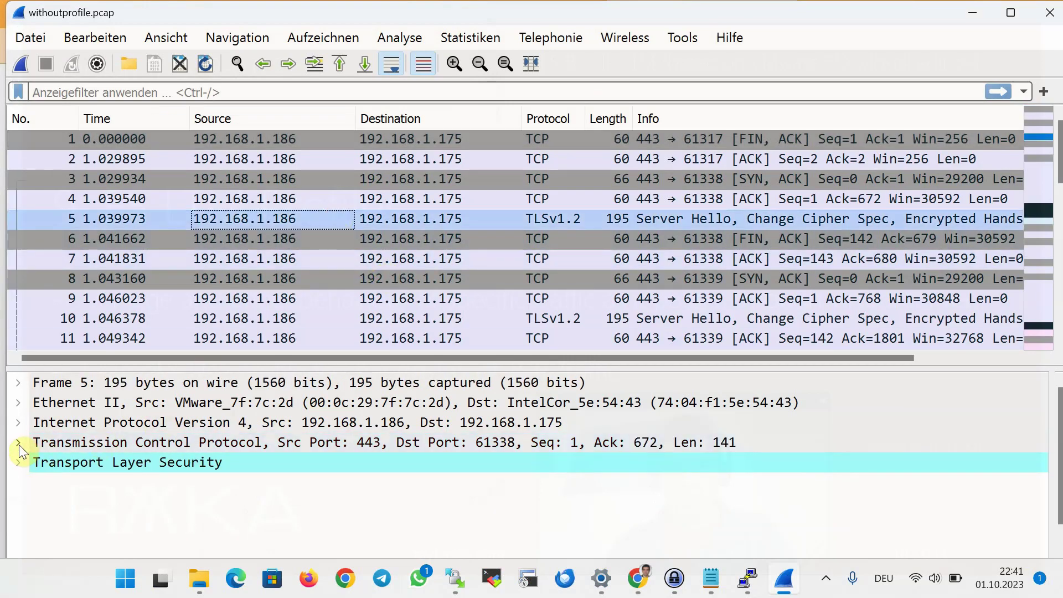
left_click(18, 423)
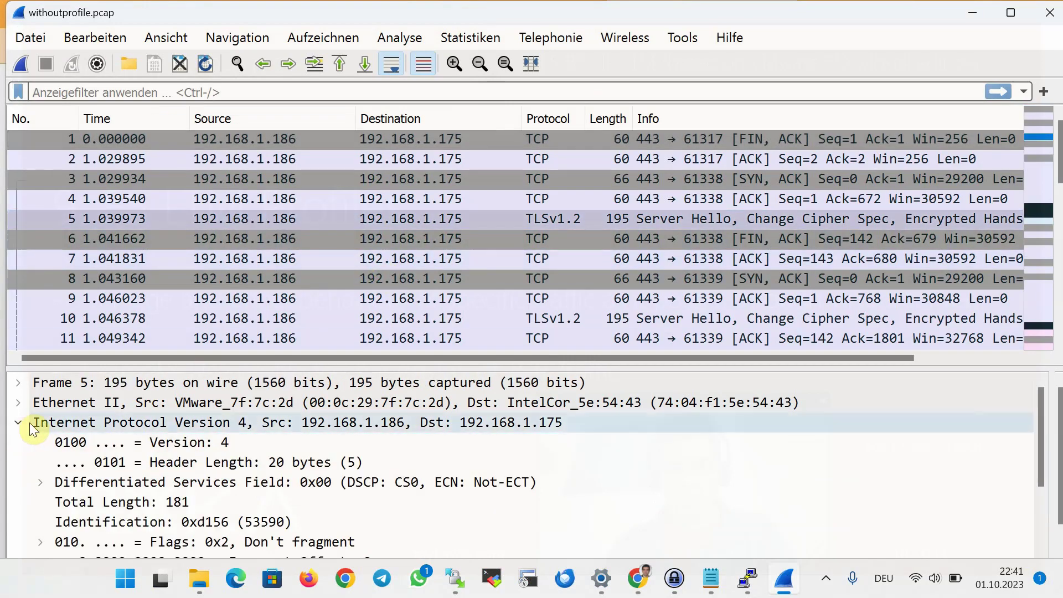
left_click(229, 482)
right_click(258, 477)
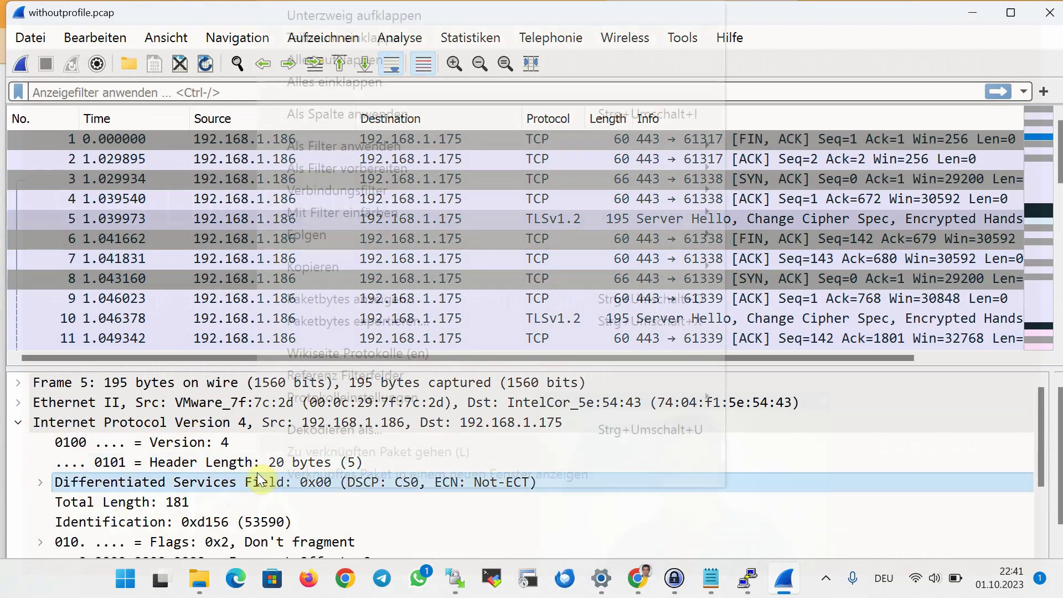
mouse_move(554, 146)
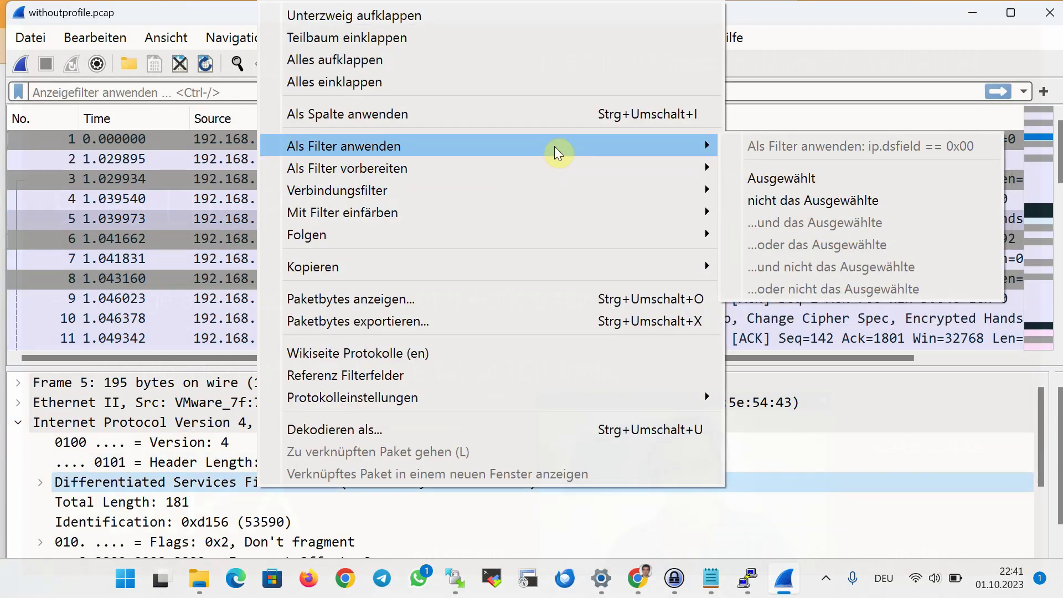
left_click(808, 179)
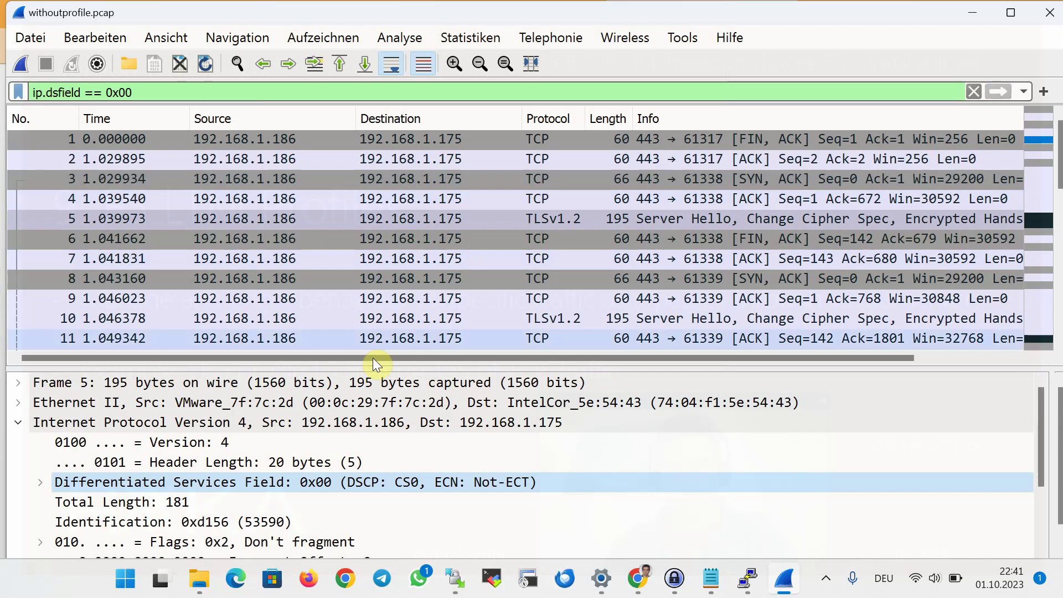
left_click(133, 92)
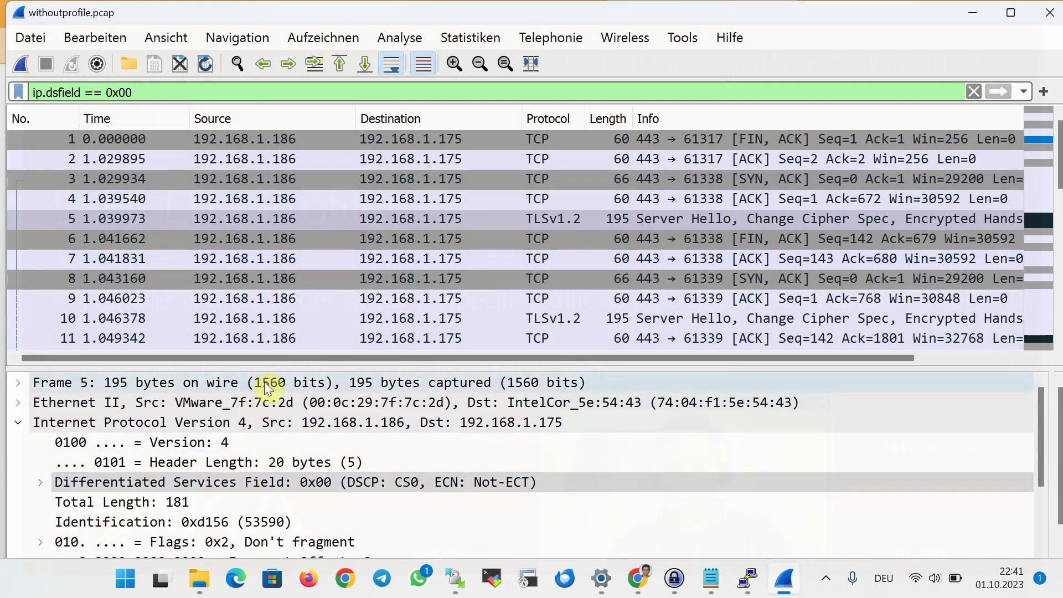
Check the capture with the display filter ip.dsfield == 0x04, and restore the filter to ip.dsfield == 0x00.
key("BackSpace")
type("4")
key("Return")
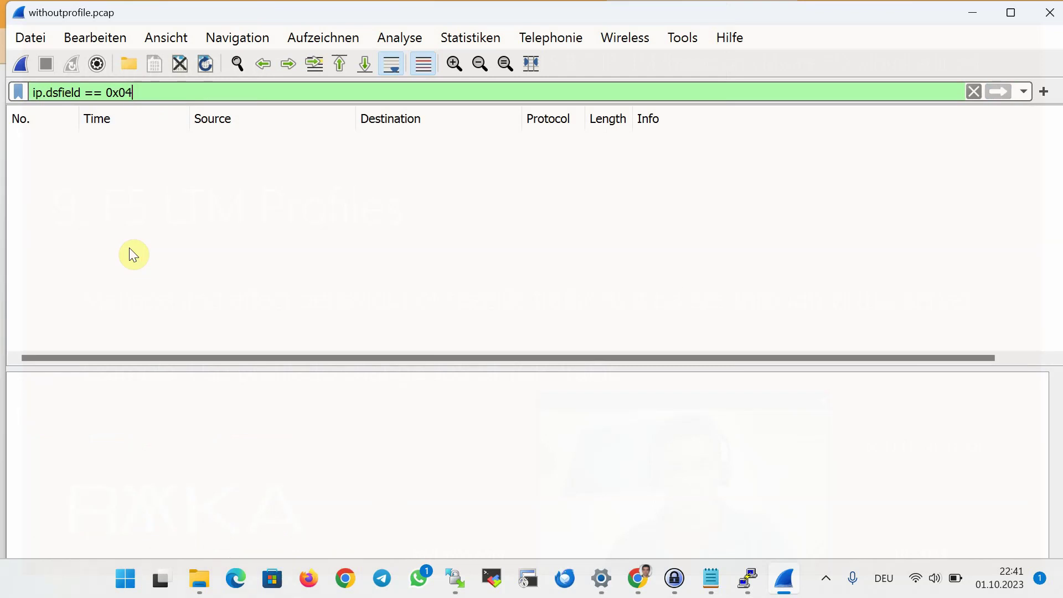
key("BackSpace")
type("0")
key("Return")
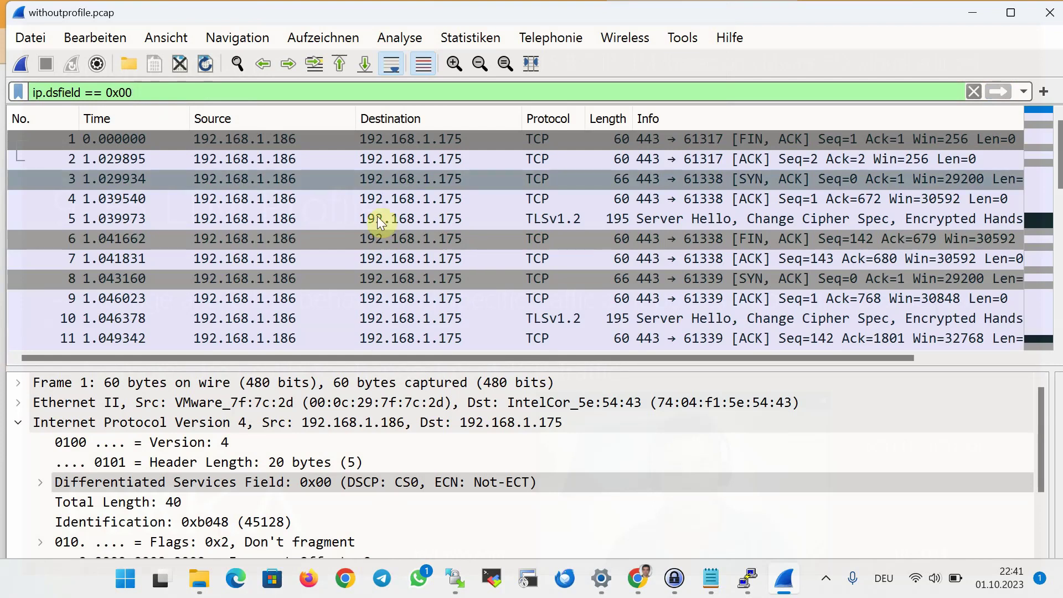
Inspect the Differentiated Services Field in the IP headers of packets 3, 4 and 8.
left_click(386, 181)
left_click(382, 200)
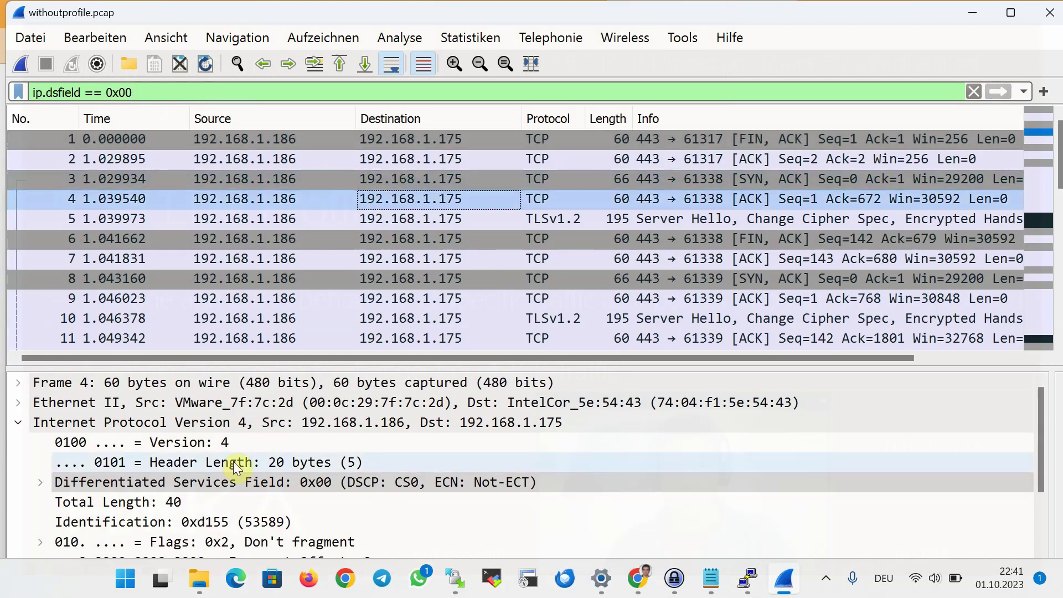
scroll(435, 378, "down", 1)
left_click(488, 280)
left_click(406, 421)
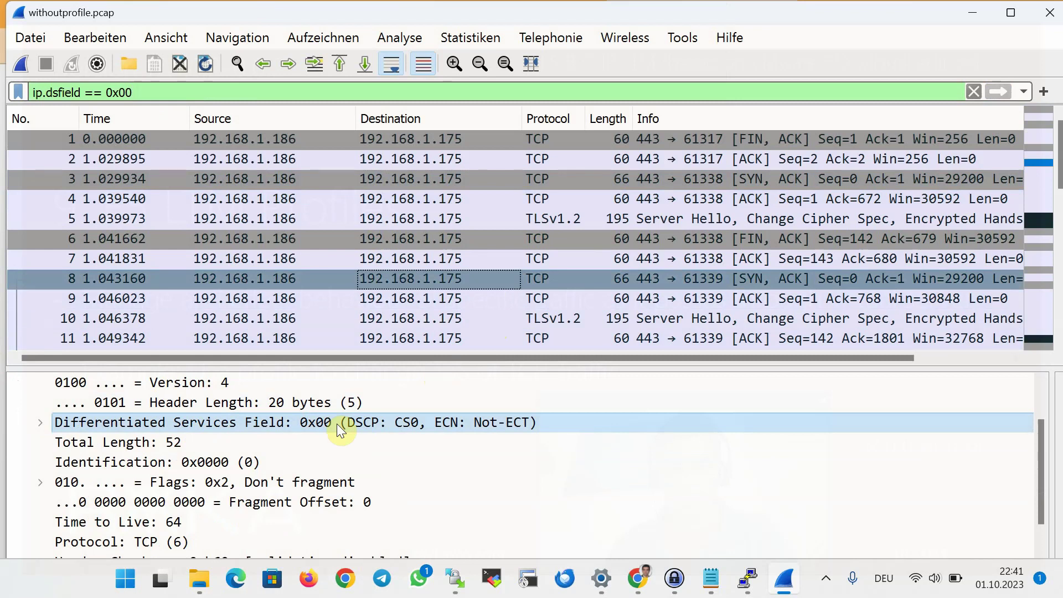
Switch to the BIG-IP page in Chrome, open the TCP protocol profiles and reset the list's search filter.
key("alt+Tab")
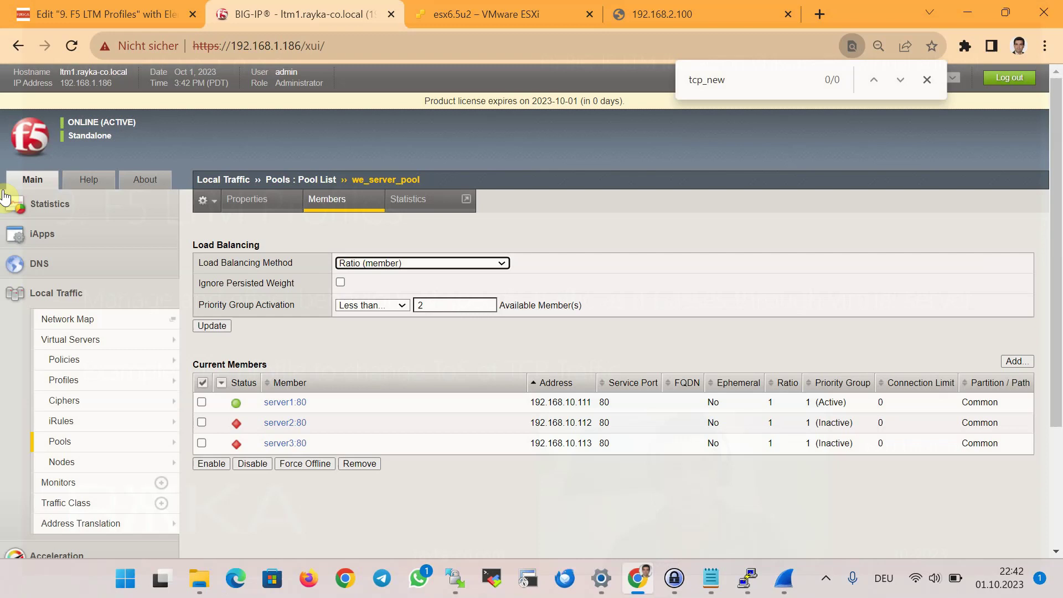
left_click(138, 379)
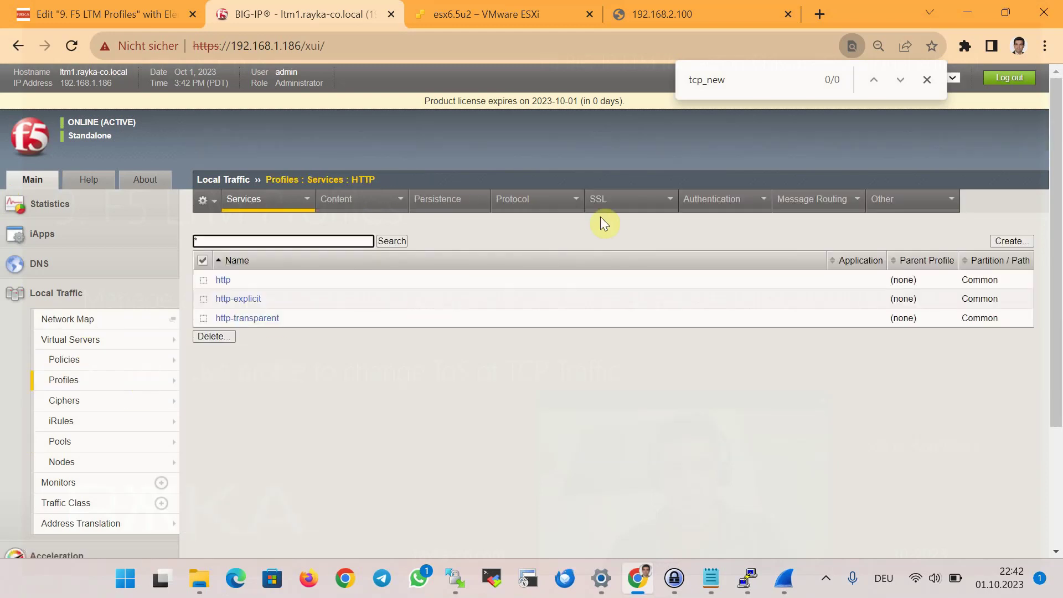
mouse_move(552, 208)
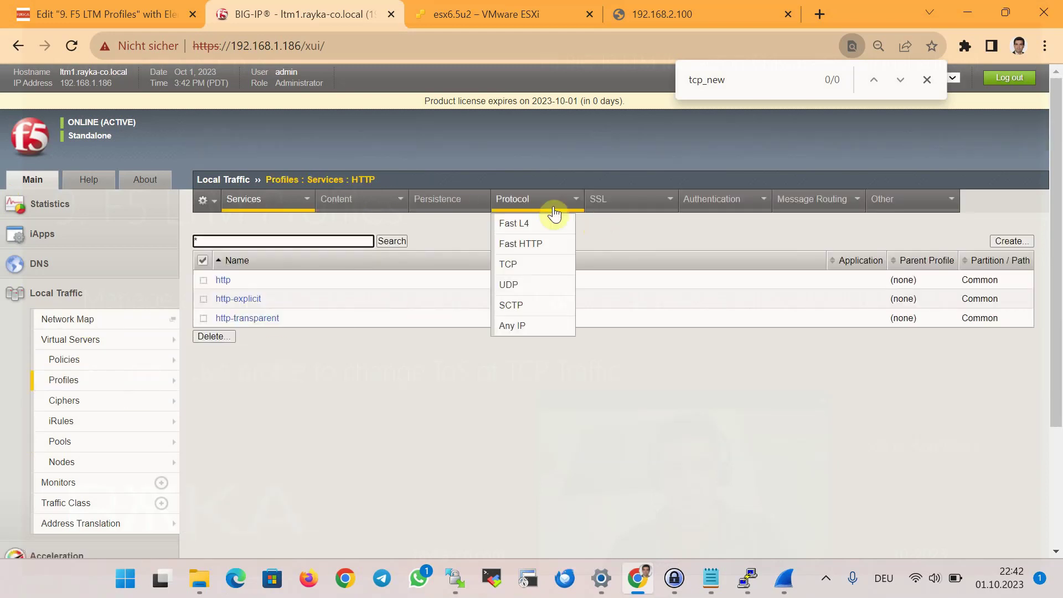
left_click(521, 267)
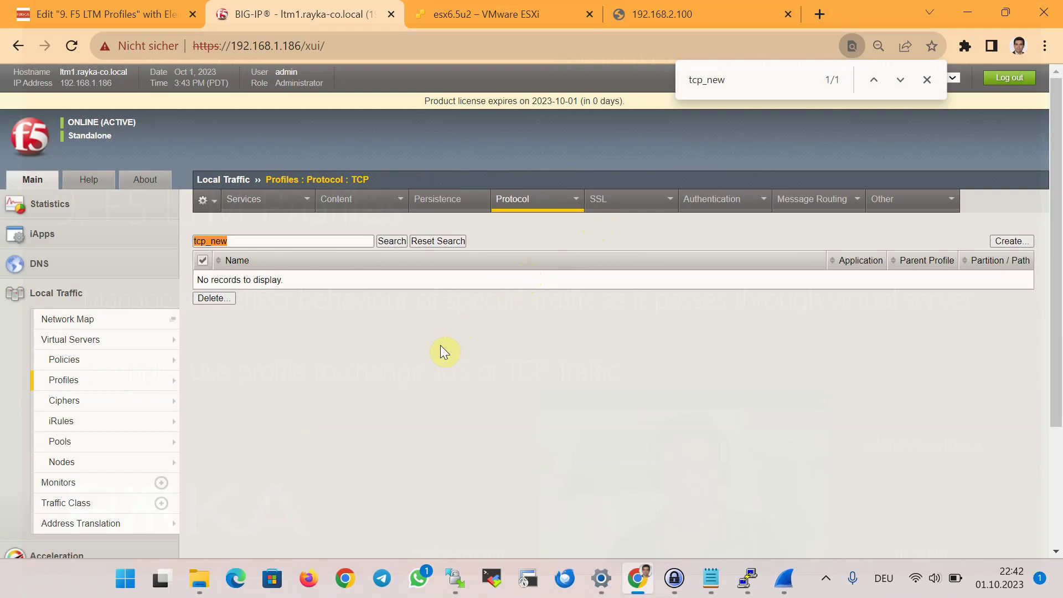
left_click(438, 241)
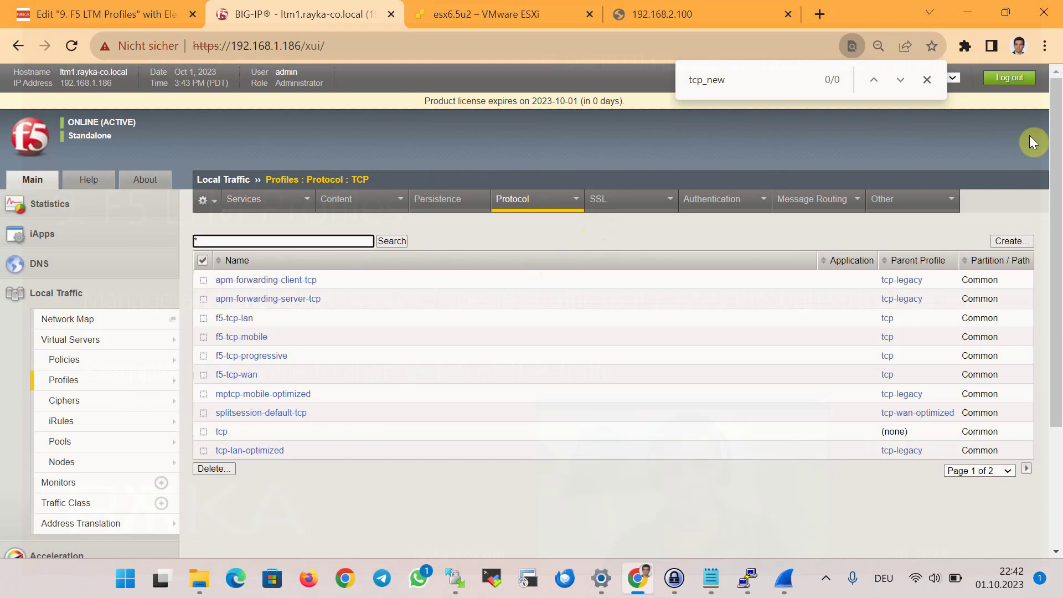
Start a new TCP profile named tcp_new and search its settings page for dscp and tos.
left_click(1011, 241)
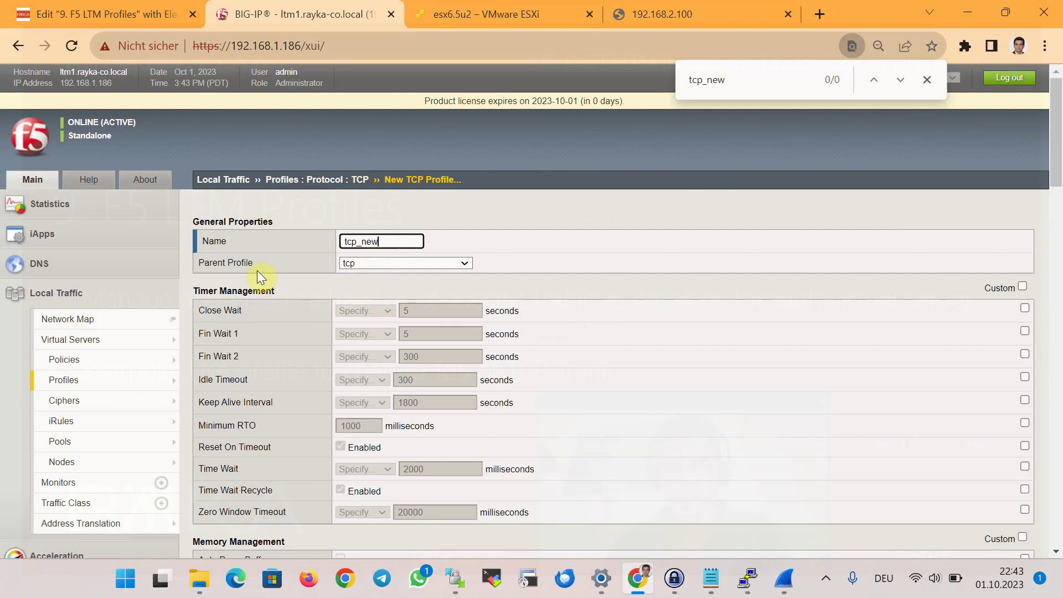
scroll(490, 377, "down", 3)
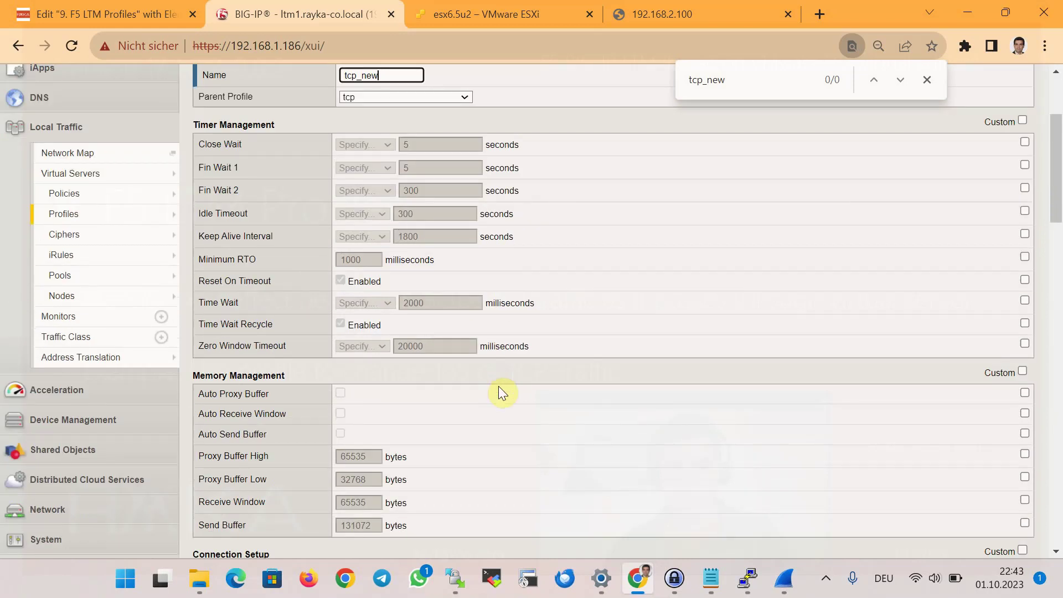
key("ctrl+f")
type("dscp")
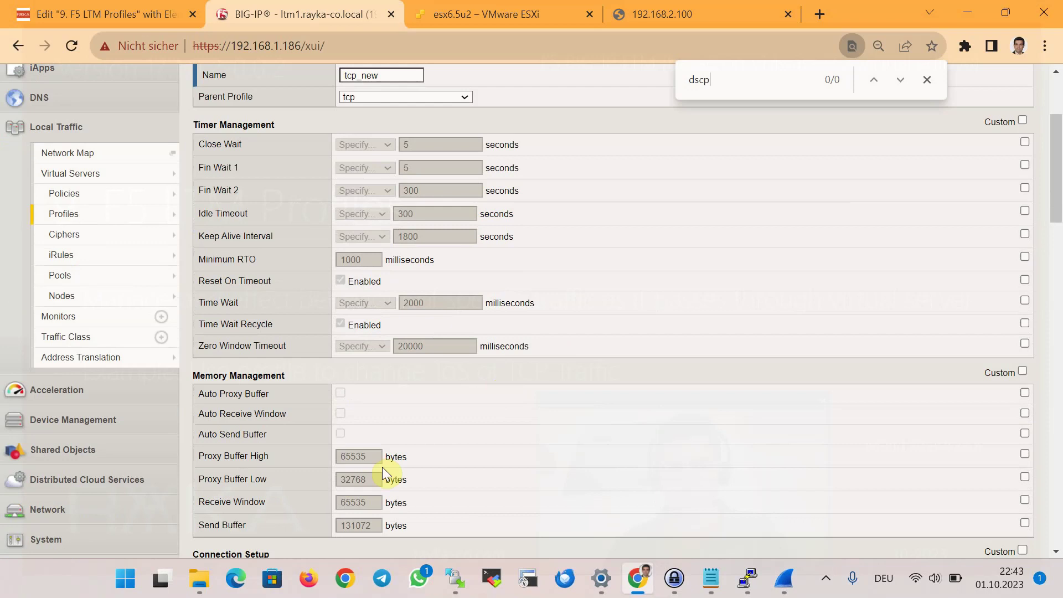
key("BackSpace")
key("BackSpace")
key("BackSpace")
key("BackSpace")
type("tos")
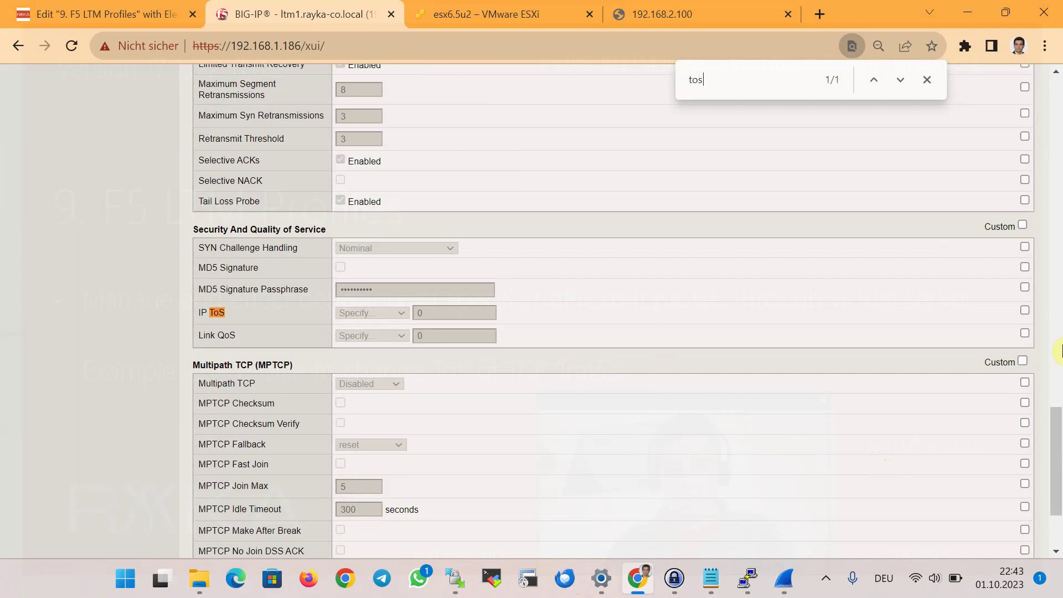
Customize the new profile's IP ToS with a specified value of 4 and finish creating the profile.
left_click(1024, 311)
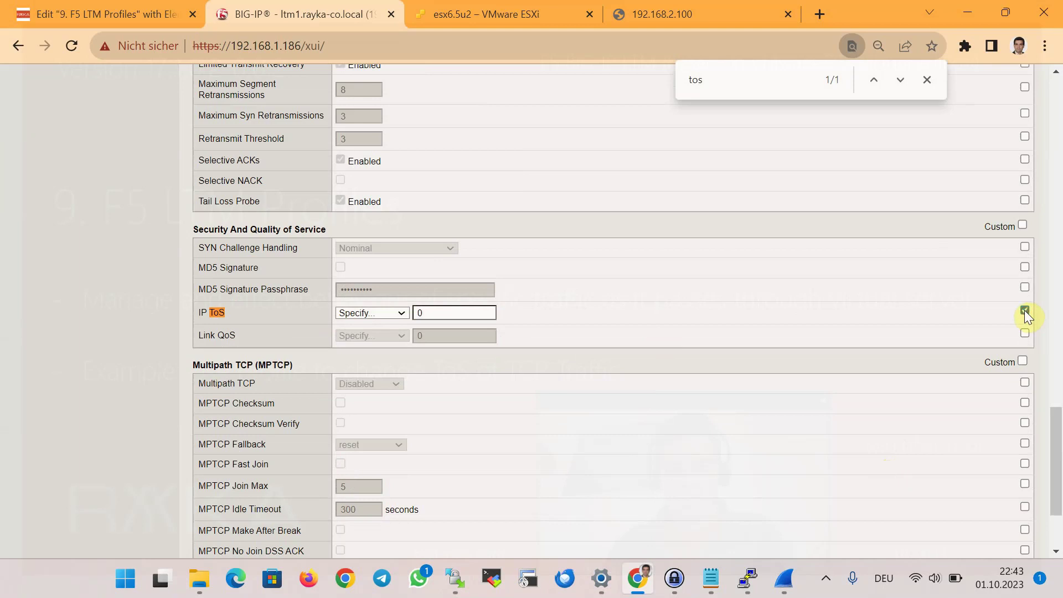
left_click(384, 313)
left_click(384, 312)
left_click(430, 314)
key("BackSpace")
type("4")
scroll(570, 400, "down", 2)
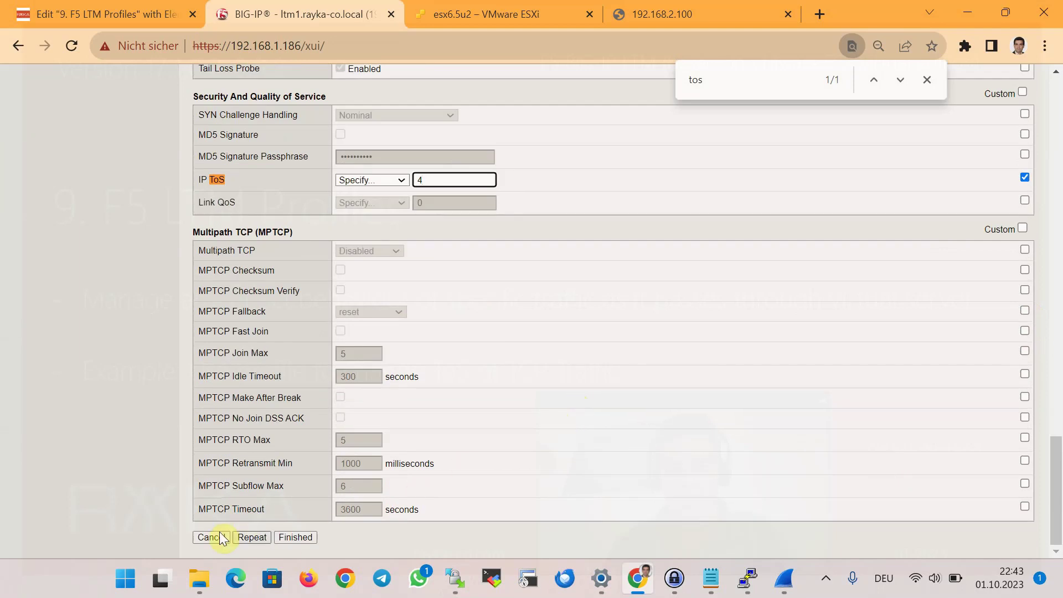
left_click(287, 540)
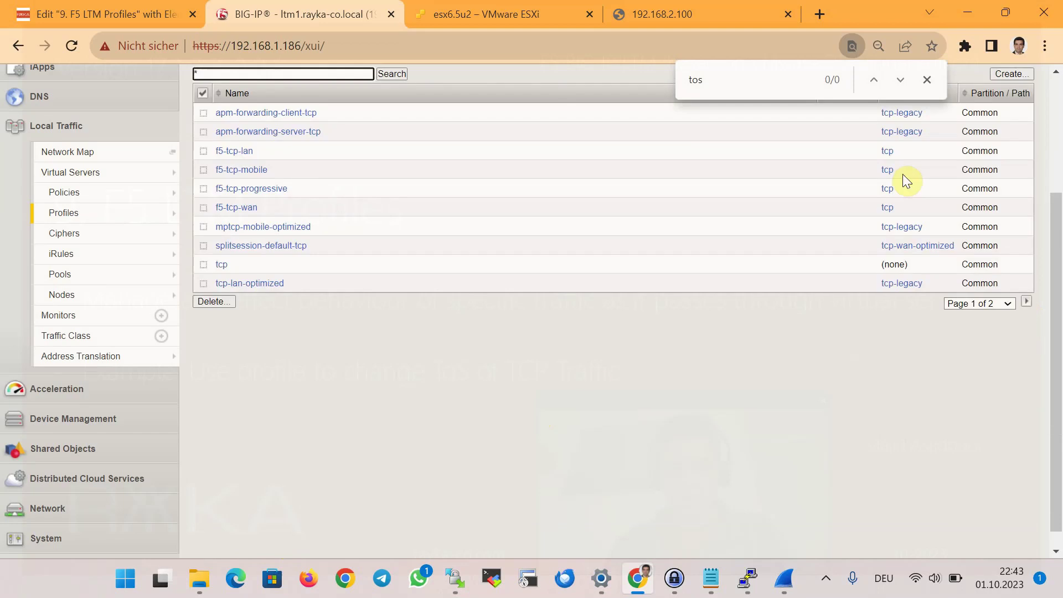
Search the TCP profile list for tcp_new and open that profile's properties.
left_click(927, 79)
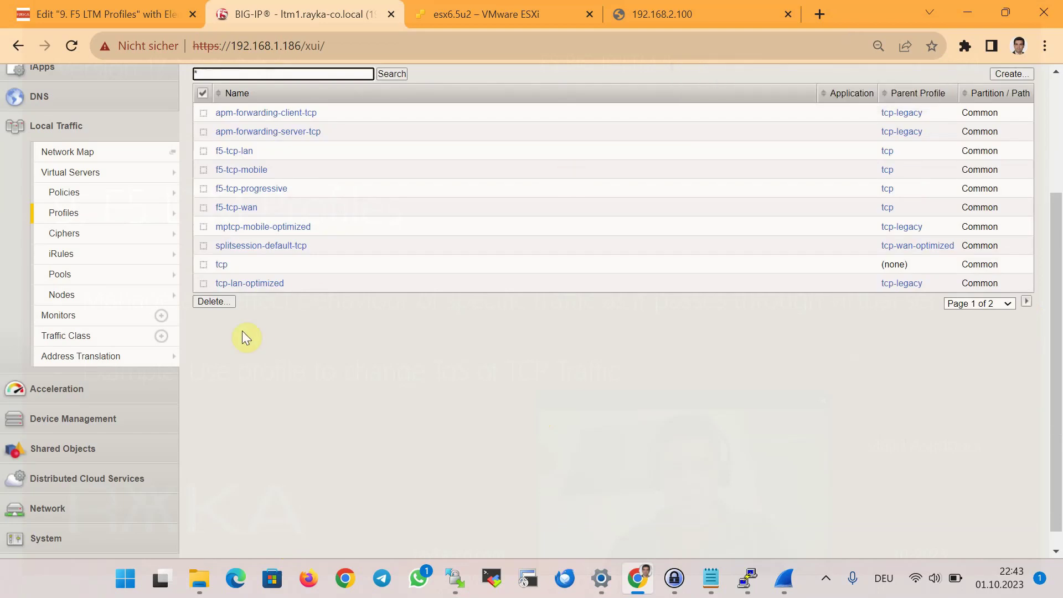
scroll(249, 277, "up", 3)
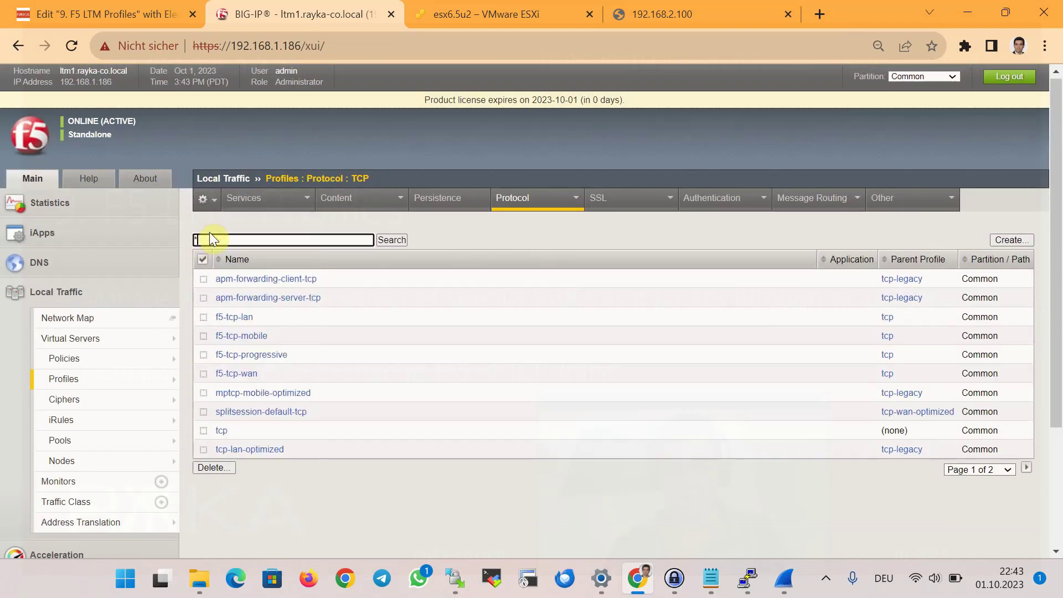
type("tcp")
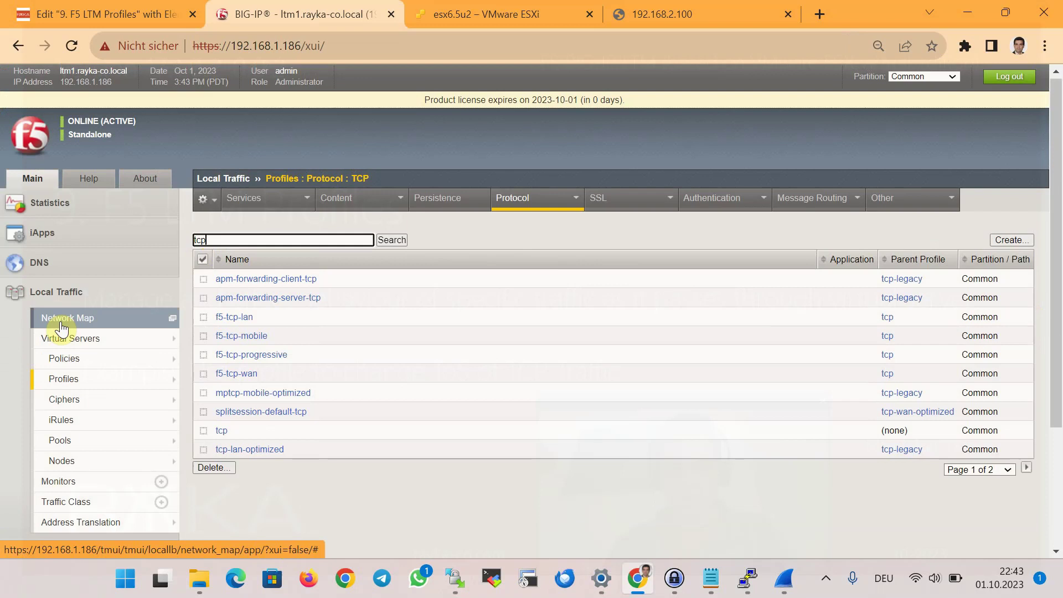
type("_new")
key("Return")
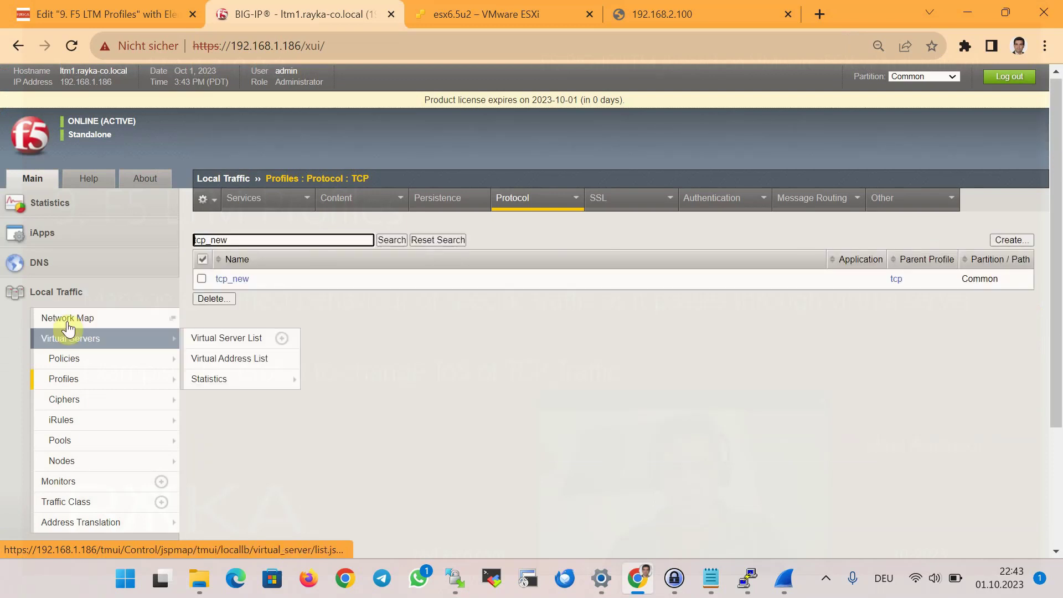
left_click(244, 278)
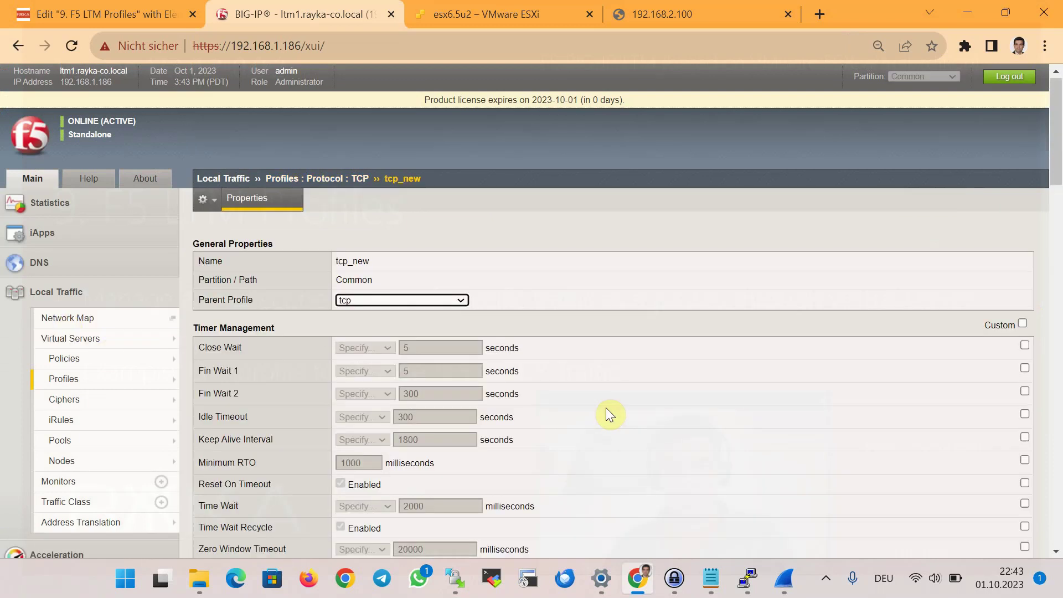
Check the IP ToS setting under Security And Quality of Service in the tcp_new profile.
scroll(606, 410, "down", 5)
scroll(606, 408, "down", 6)
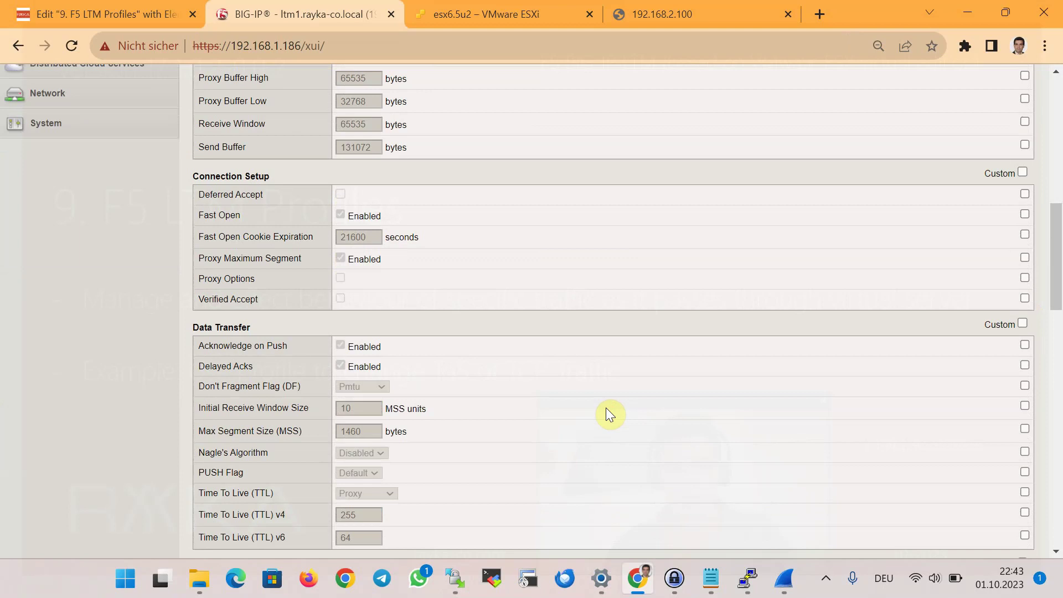
scroll(605, 407, "down", 6)
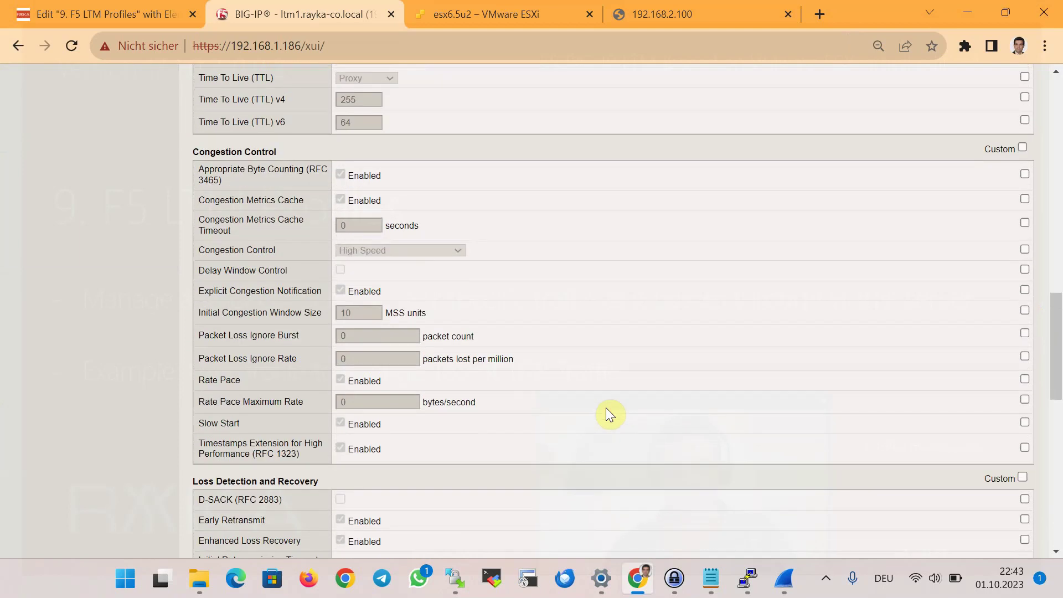
scroll(605, 408, "down", 5)
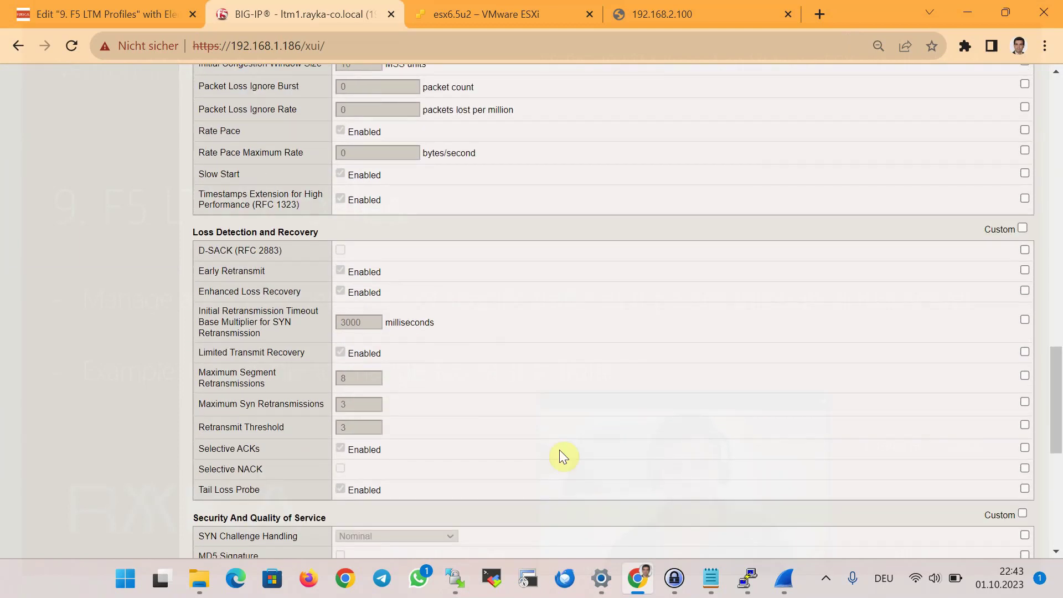
key("ctrl+f")
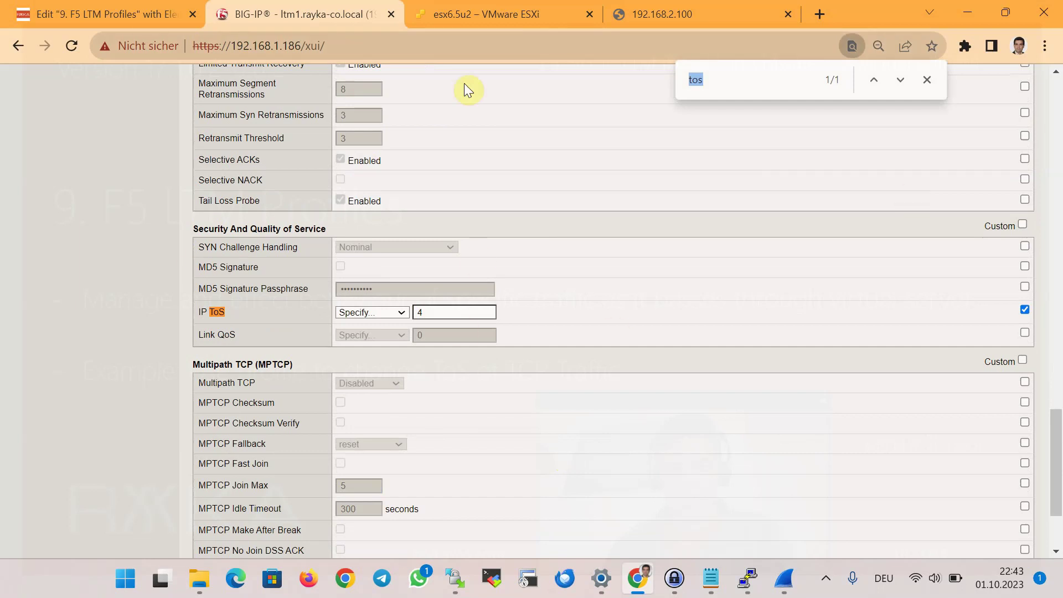
Set Protocol Profile (Server) of web_virtual_server to tcp_new, update the virtual server and check the assigned profile.
scroll(409, 206, "up", 20)
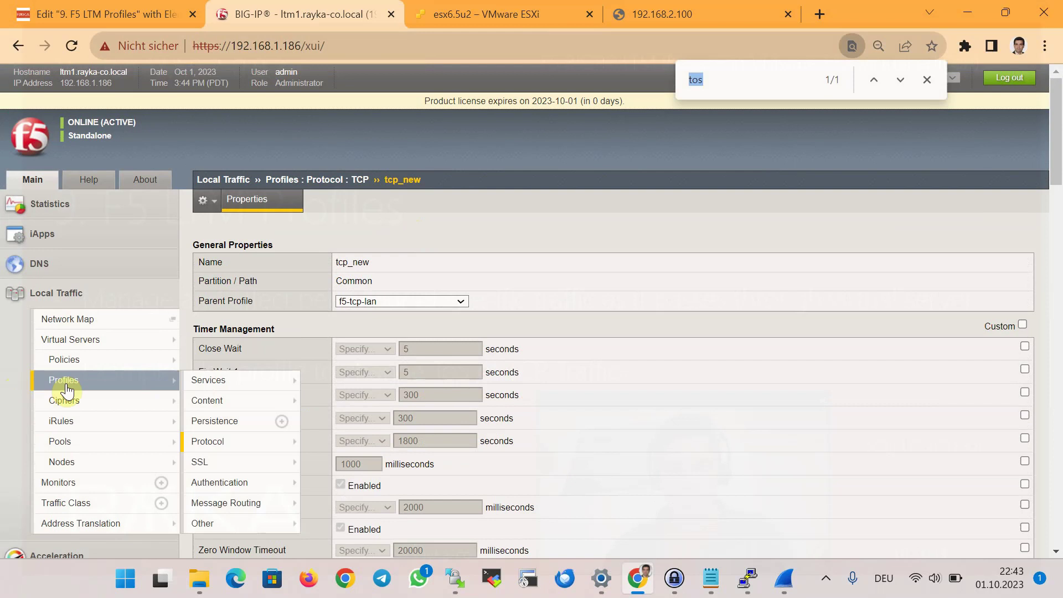
left_click(100, 344)
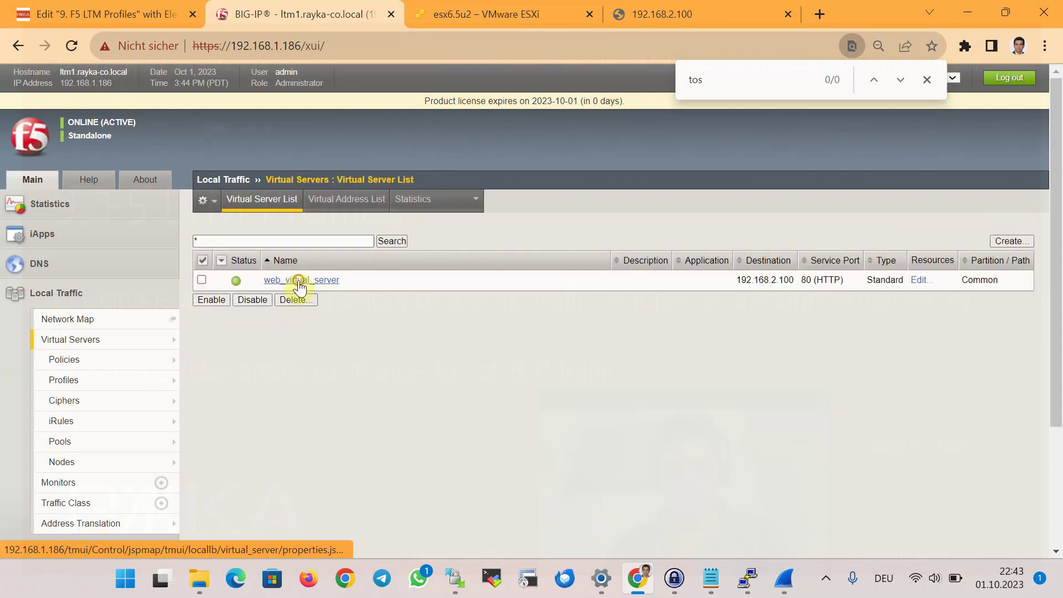
left_click(304, 278)
scroll(593, 328, "down", 7)
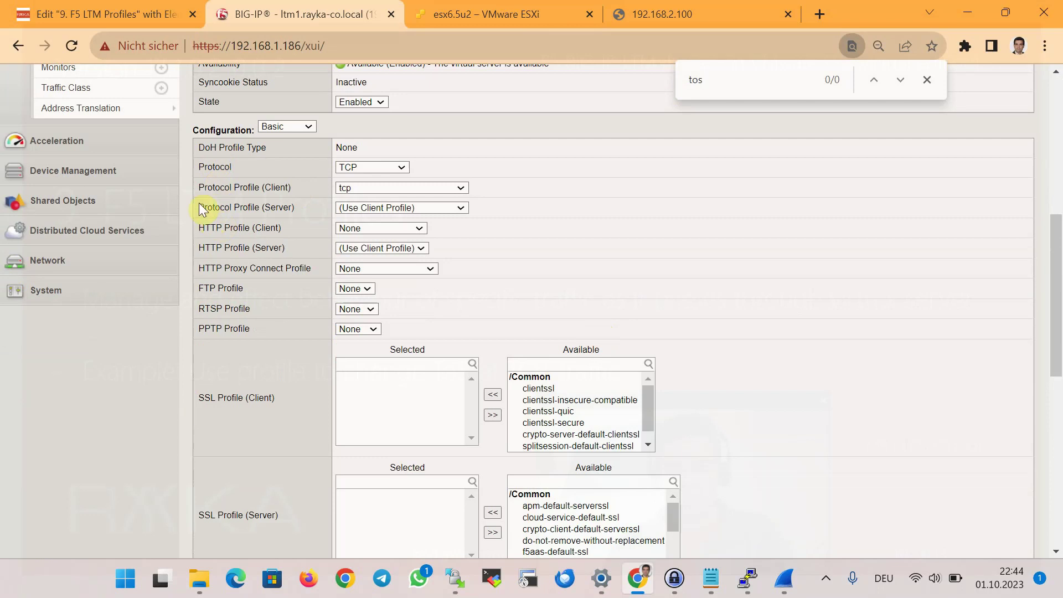
left_click(407, 207)
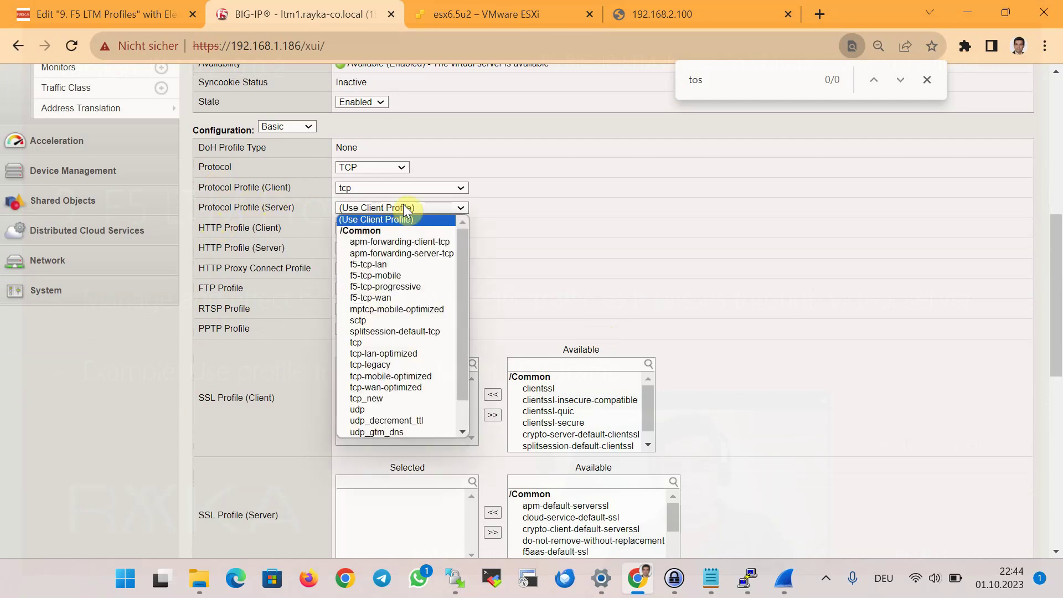
left_click(391, 398)
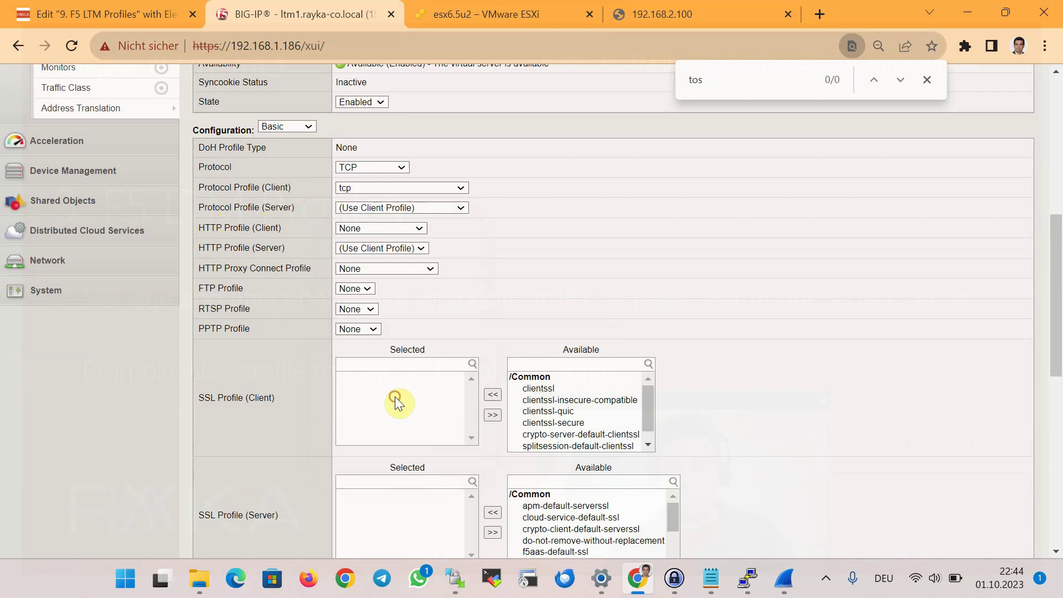
scroll(716, 386, "down", 6)
scroll(714, 390, "down", 3)
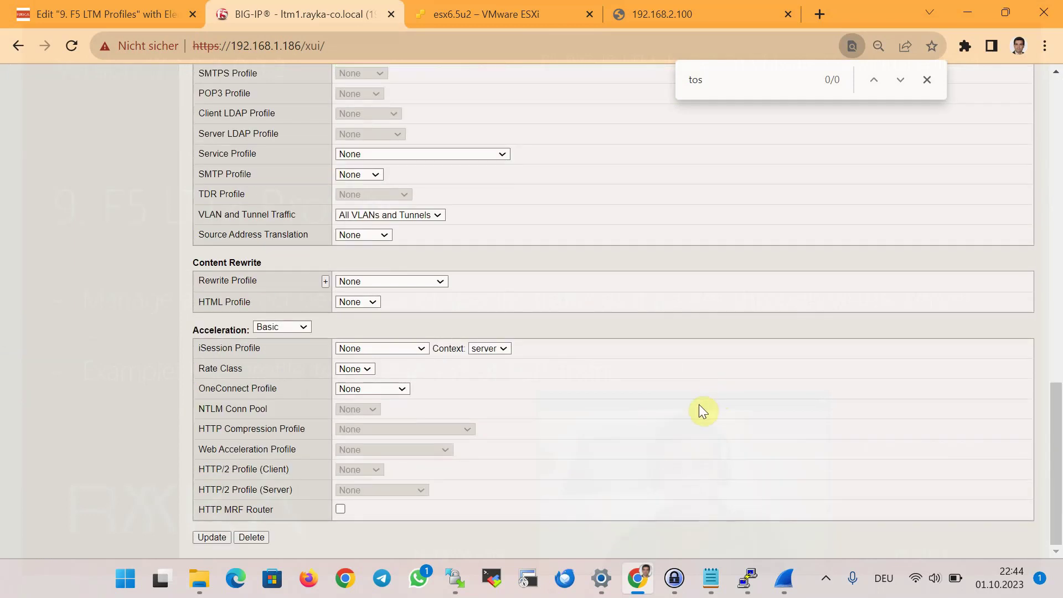
left_click(224, 537)
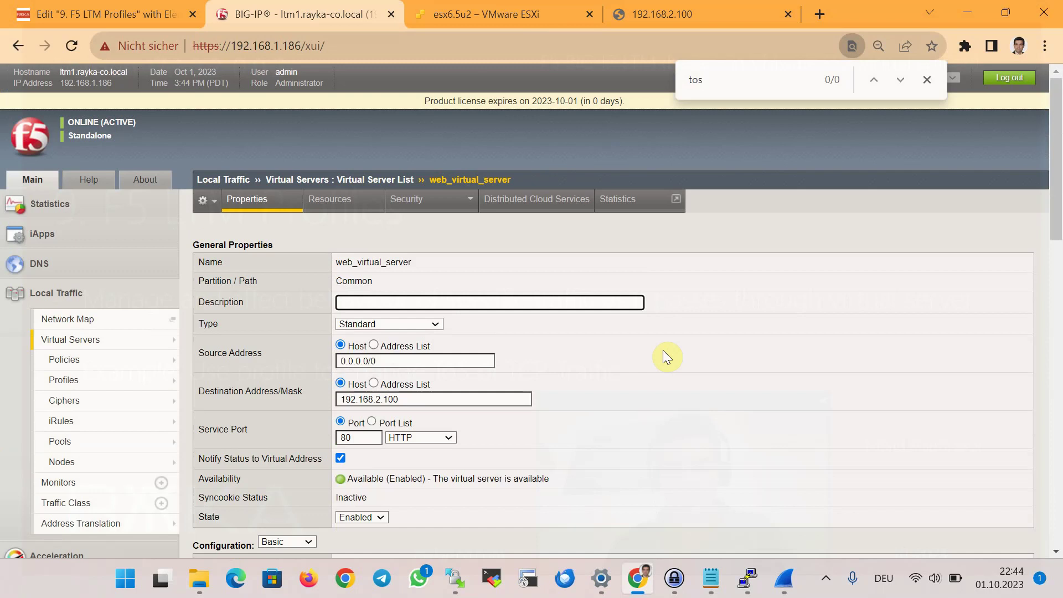
scroll(667, 357, "down", 1)
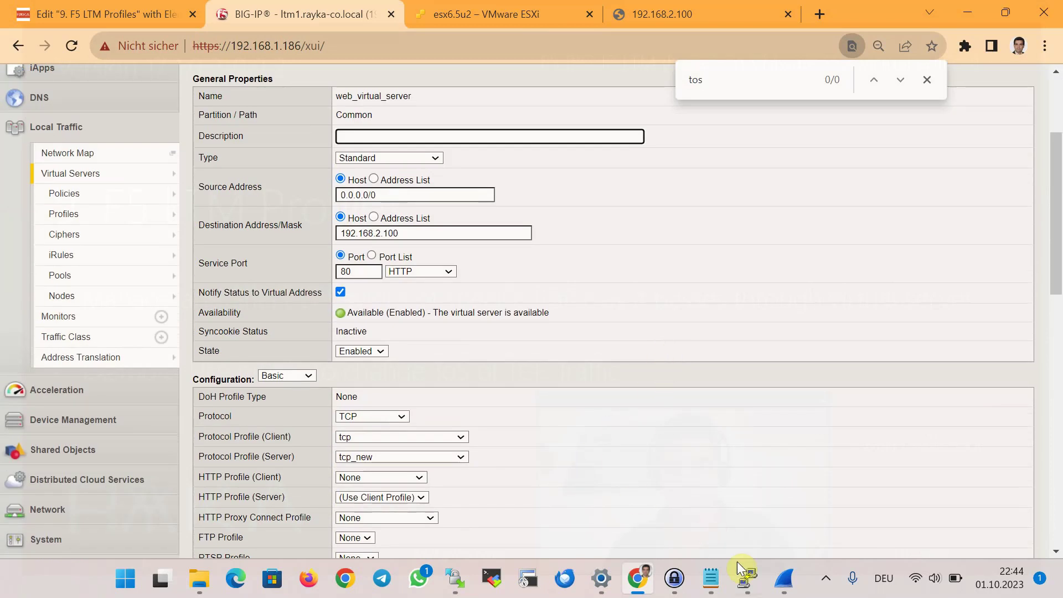
In the ESXi PuTTY session, start a pktcap-uw capture on switch port 33554441 with output file withprofile.pcap.
left_click(747, 578)
key("Return")
key("Return")
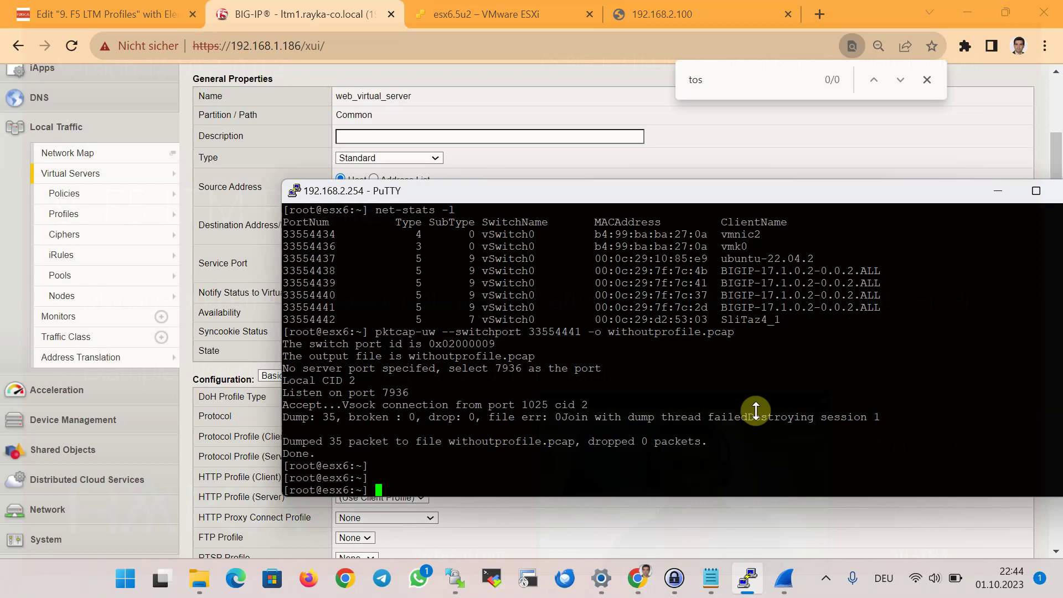
key("Up")
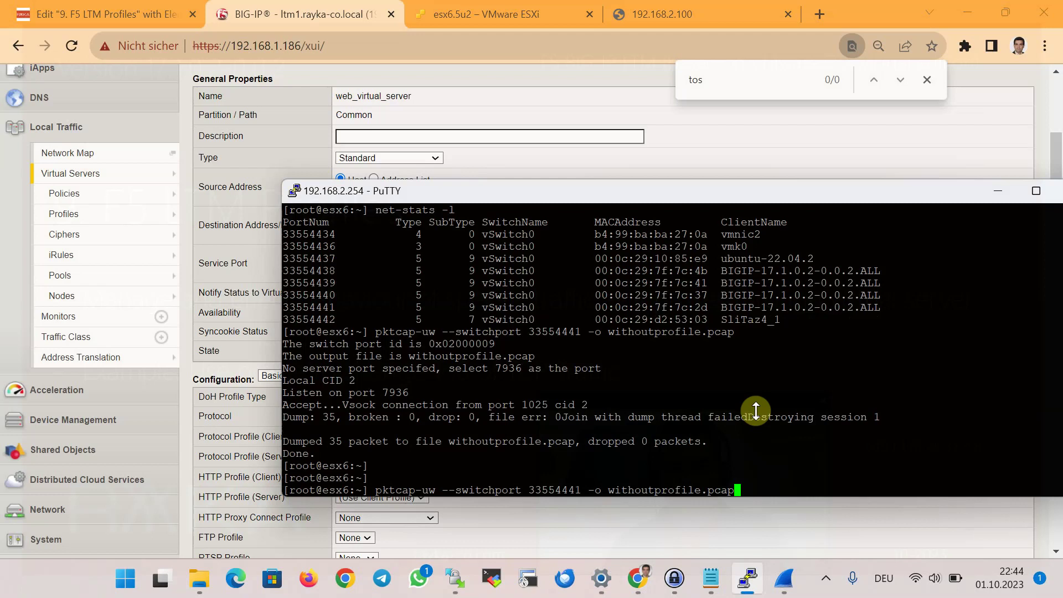
key("Left")
key("Left")
key("Left")
key("Left")
key("Left")
key("Left")
key("Left")
key("Left")
key("Left")
key("Left")
key("BackSpace")
key("BackSpace")
key("BackSpace")
key("Return")
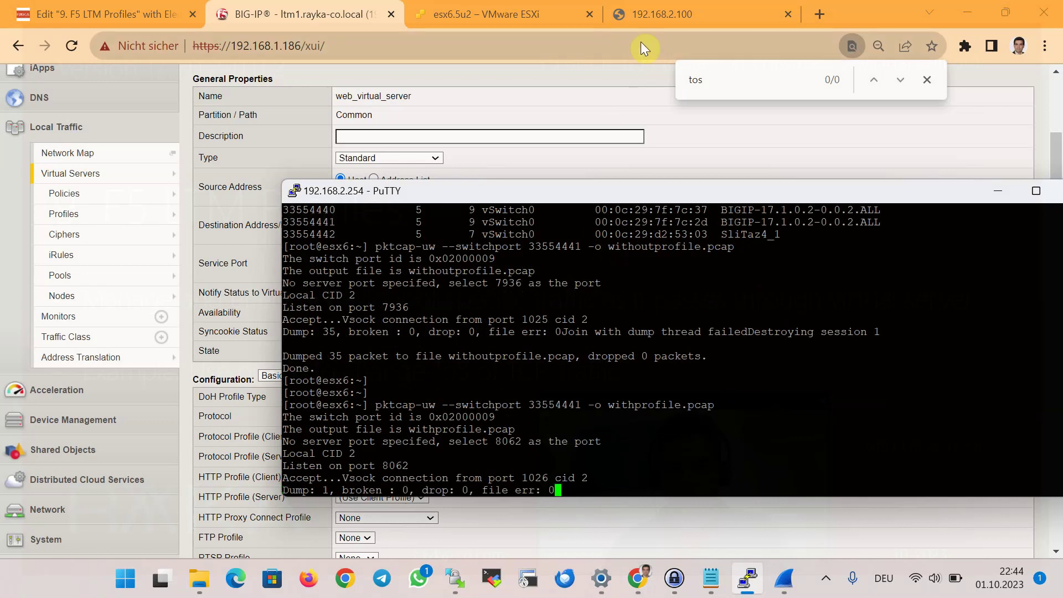
Load the web page at 192.168.2.100 in the browser to generate traffic, and stop the packet capture in PuTTY.
left_click(669, 15)
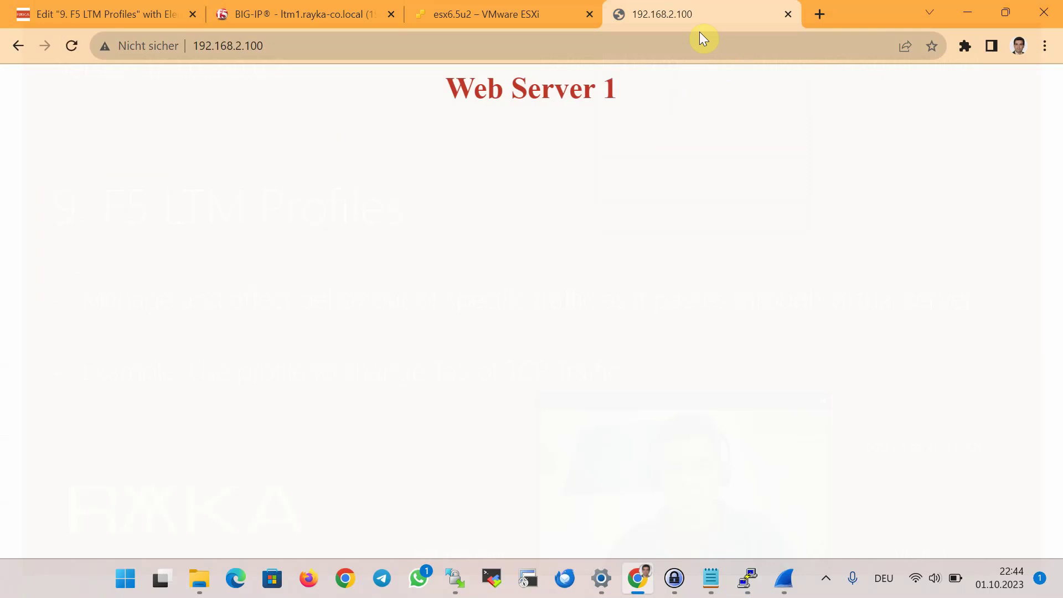
left_click(967, 12)
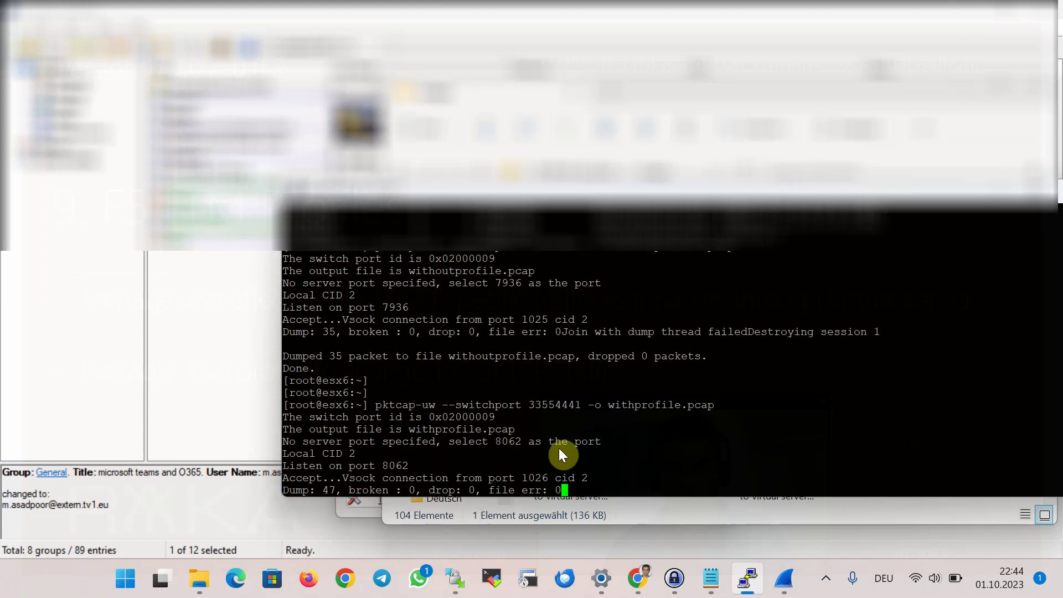
key("ctrl+c")
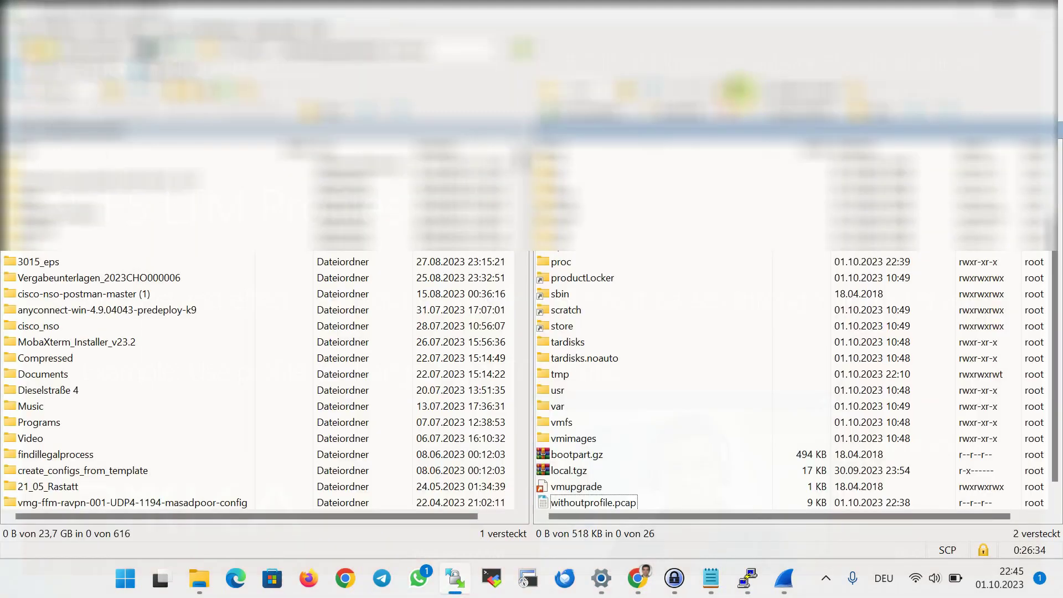
In WinSCP, download withprofile.pcap from the ESXi root directory to the local Downloads folder.
left_click(607, 489)
right_click(609, 488)
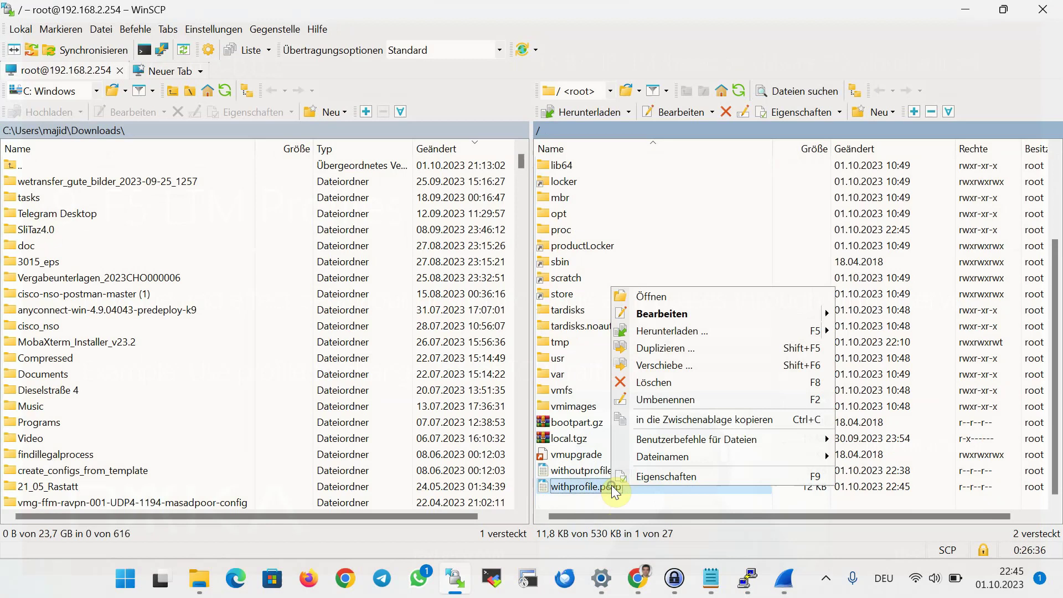
left_click(678, 334)
left_click(582, 328)
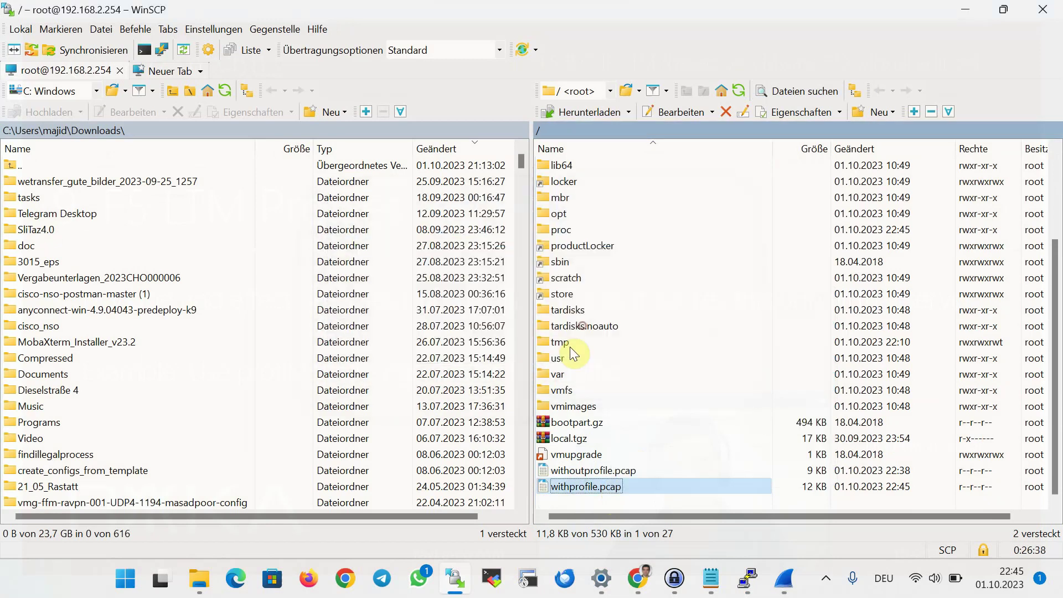
left_click(510, 354)
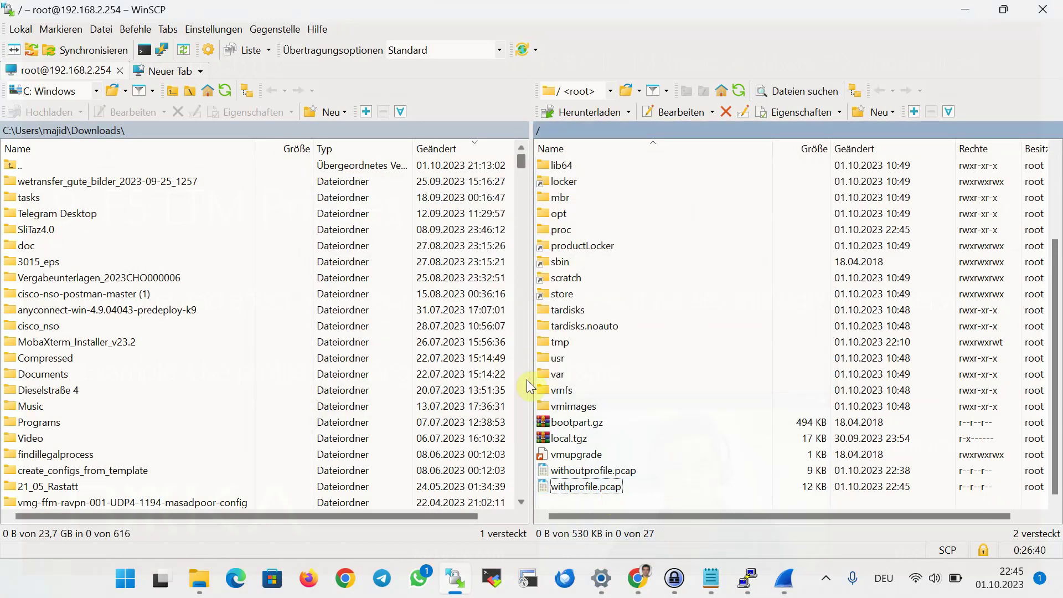
Switch to Wireshark and open the capture file withprofile.pcap from the Downloads folder.
left_click(792, 585)
key("ctrl+o")
left_click(188, 125)
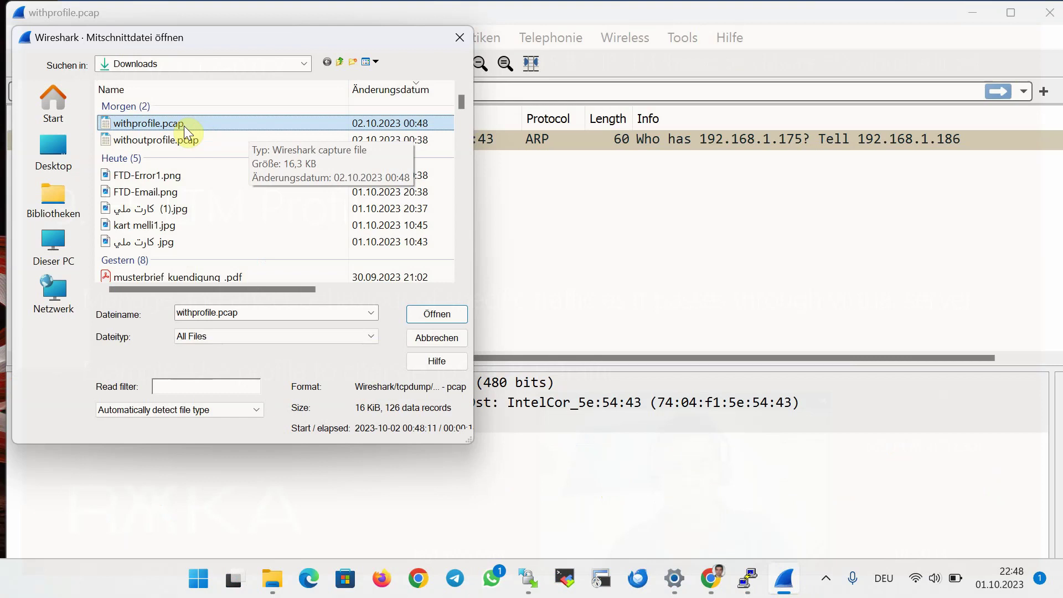
left_click(428, 314)
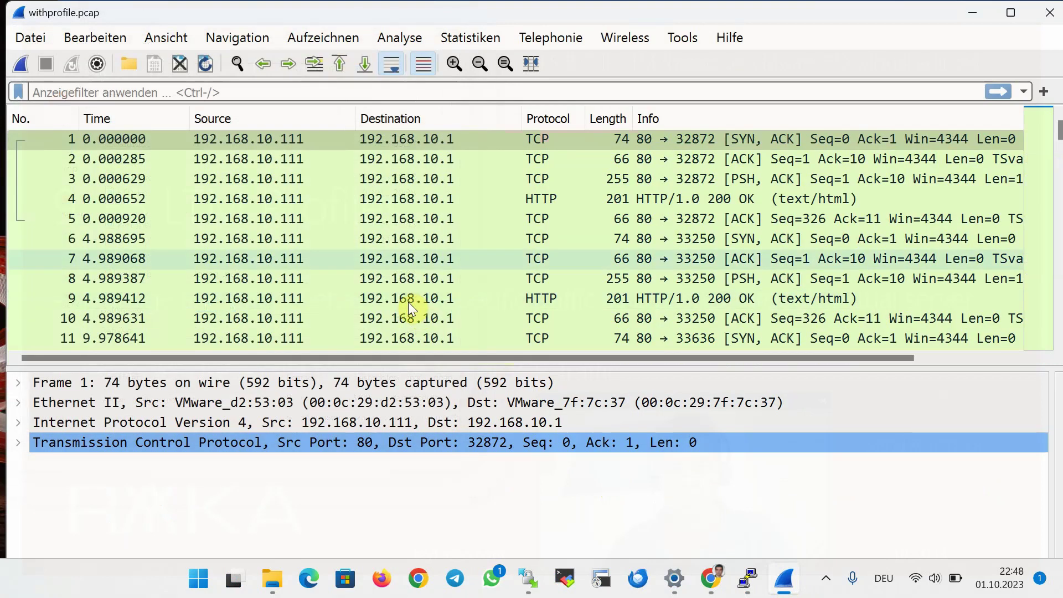
Expand the IPv4 header of packet 15 and apply its Differentiated Services Field as a display filter.
scroll(310, 256, "down", 3)
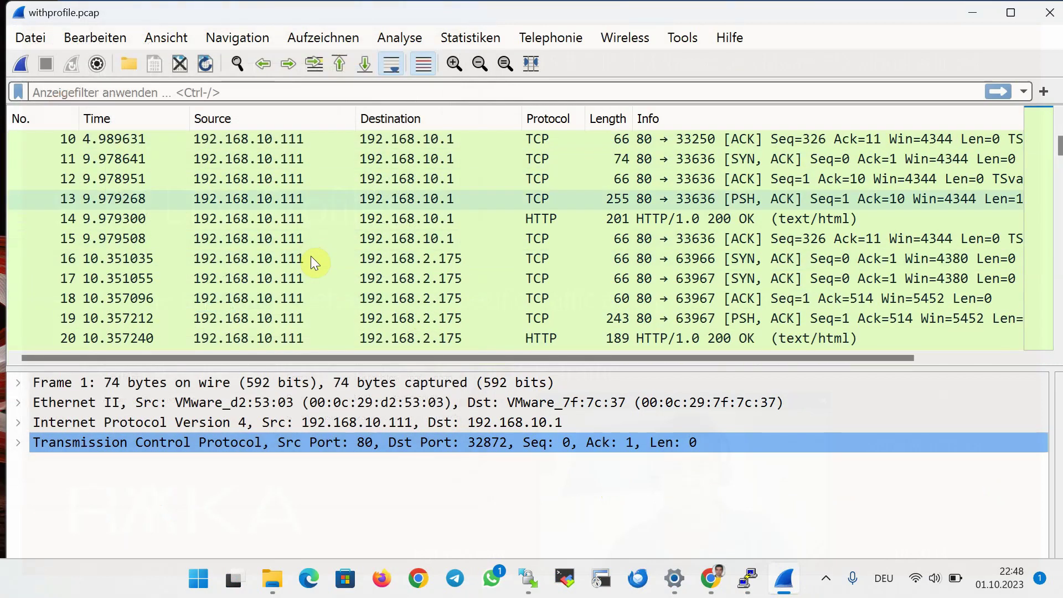
left_click(307, 239)
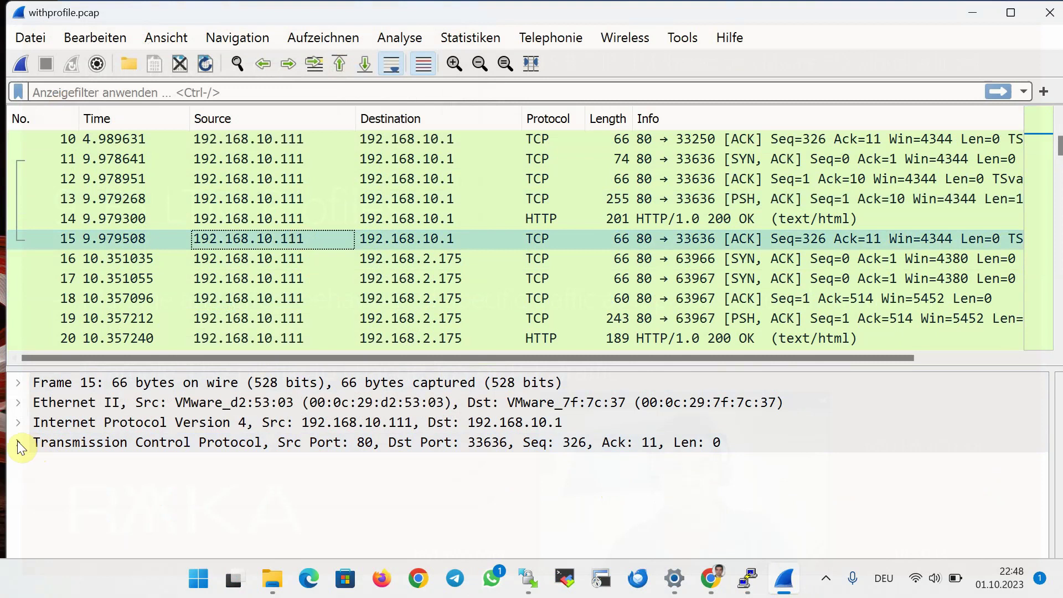
left_click(18, 422)
right_click(331, 484)
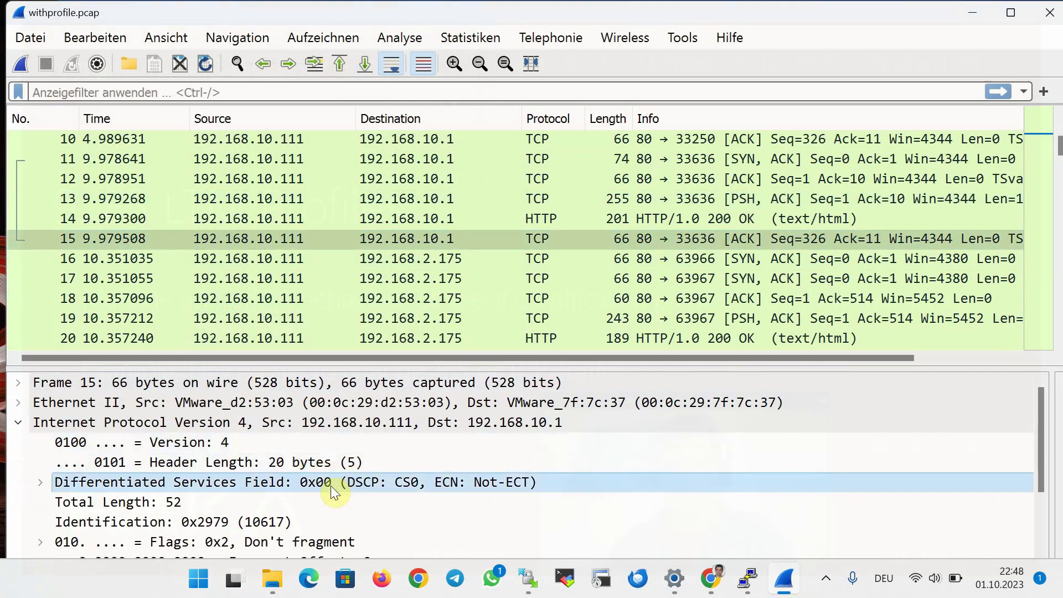
mouse_move(507, 154)
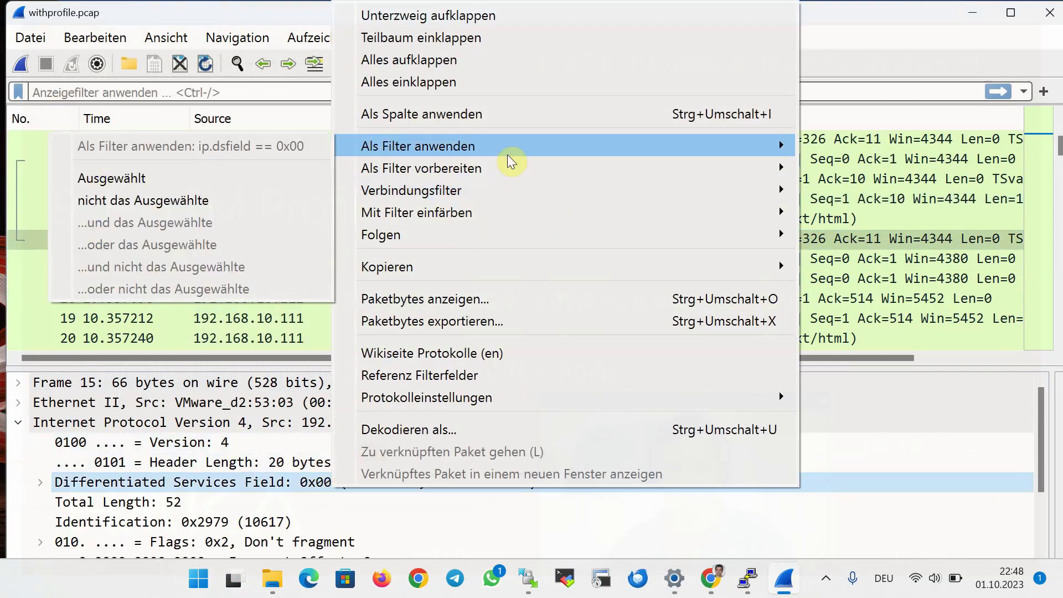
left_click(248, 176)
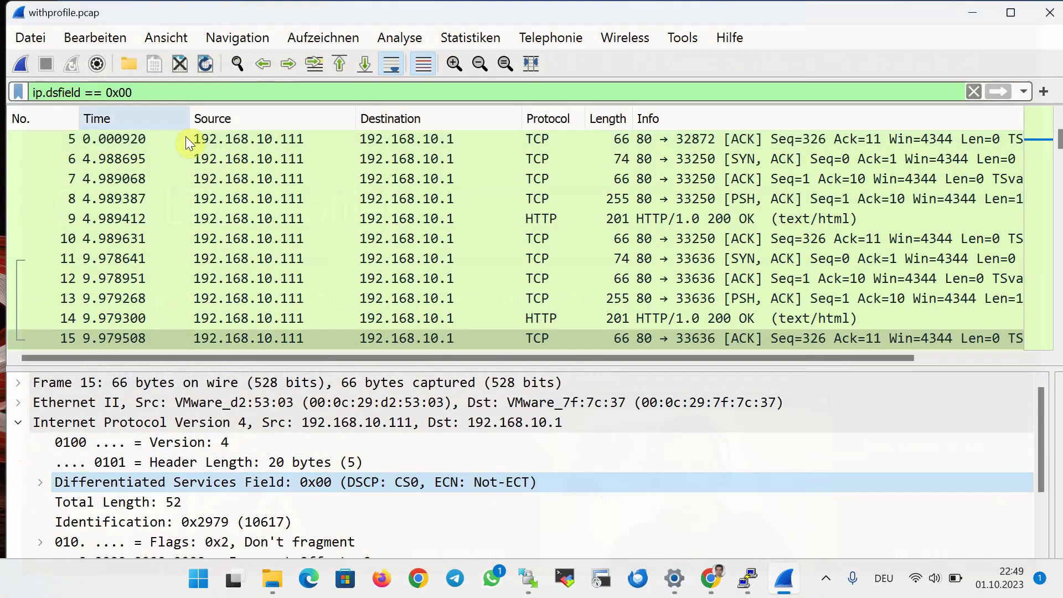
Change the display filter to ip.dsfield == 0x04 and look through the matching packets.
left_click(160, 90)
key("BackSpace")
type("4")
key("Return")
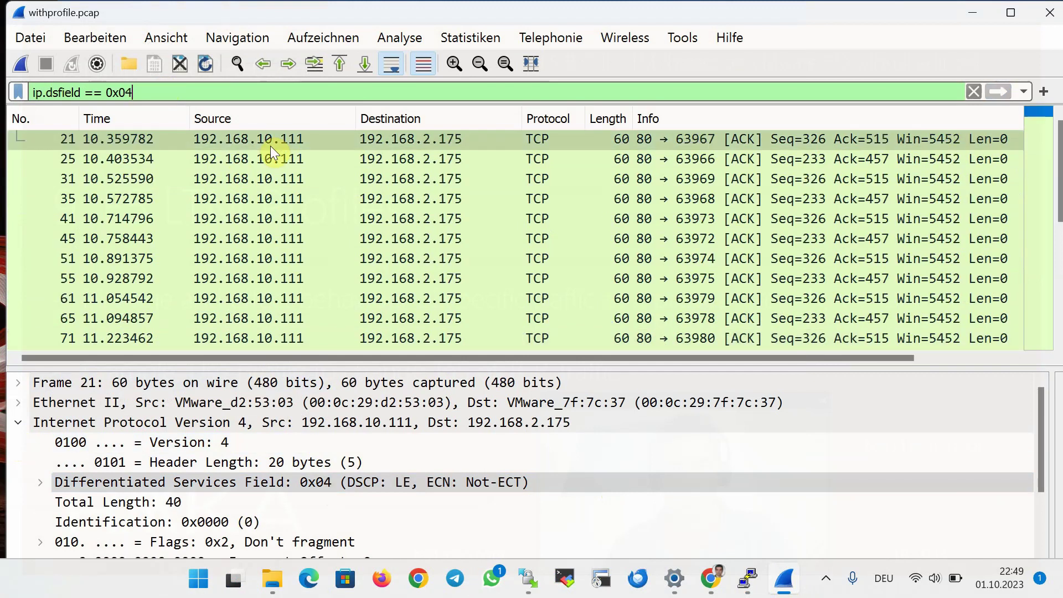
scroll(447, 234, "down", 3)
scroll(450, 238, "up", 3)
scroll(451, 243, "down", 4)
scroll(456, 249, "up", 4)
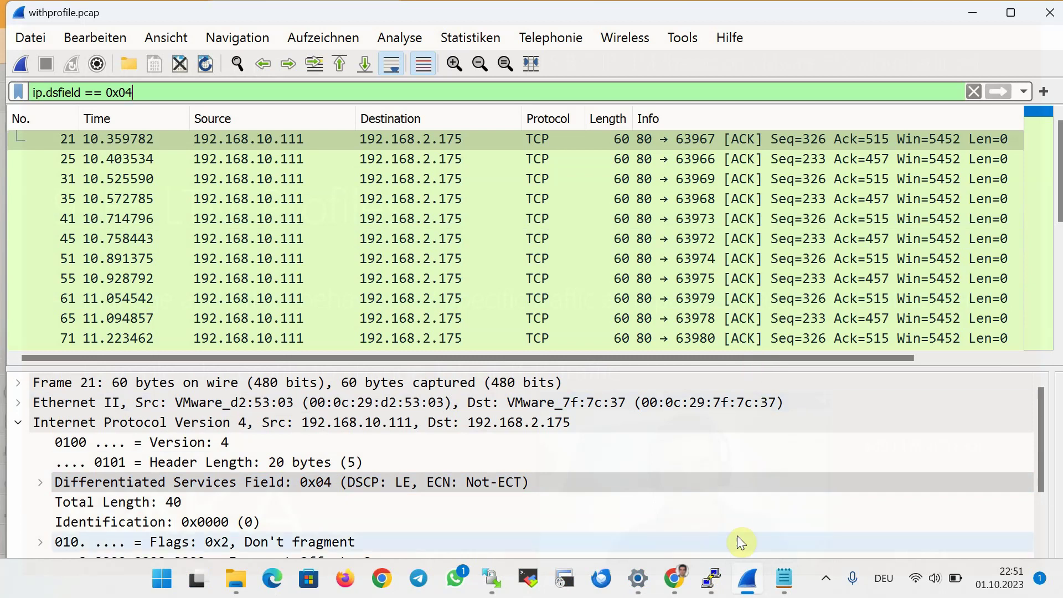
In the ltm1 PuTTY session, enter tmsh and run list ltm profile to check the ip-tos-to-client setting of tcp_new.
mouse_move(710, 578)
left_click(724, 506)
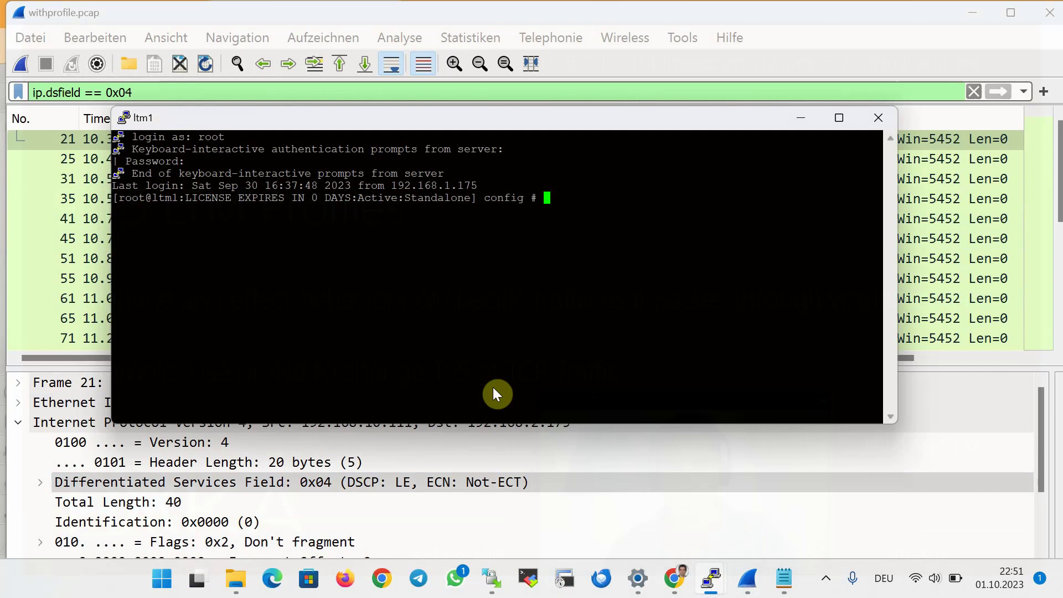
type("tmsh")
key("Return")
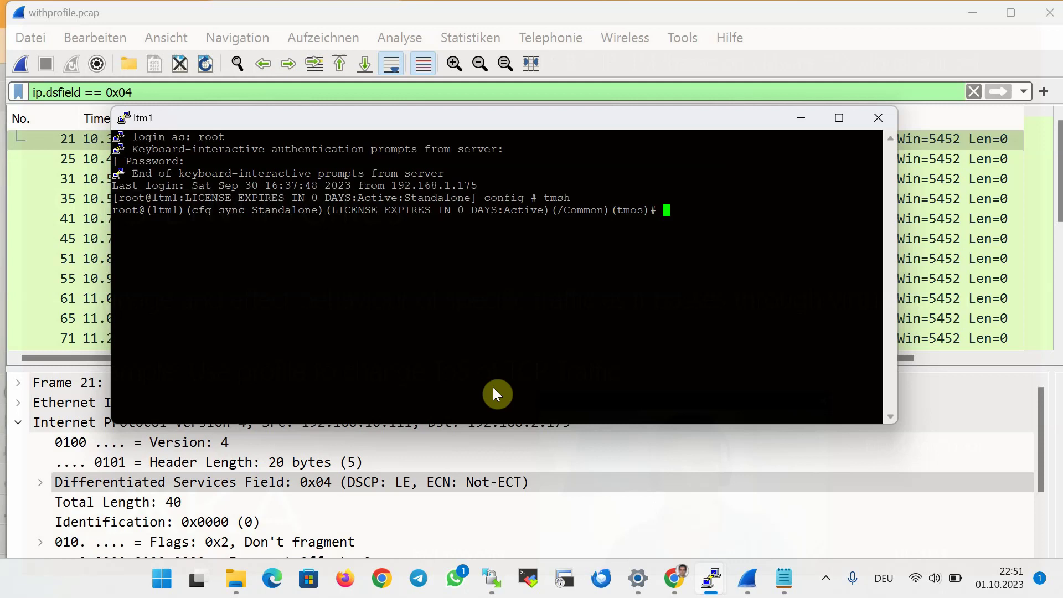
type("list ltm profile")
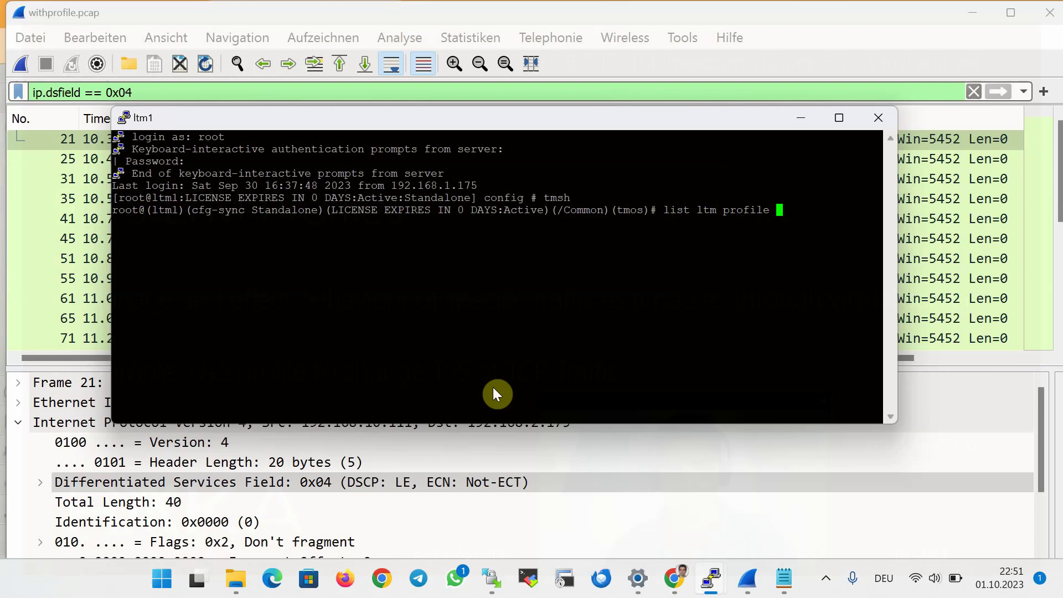
key("Tab")
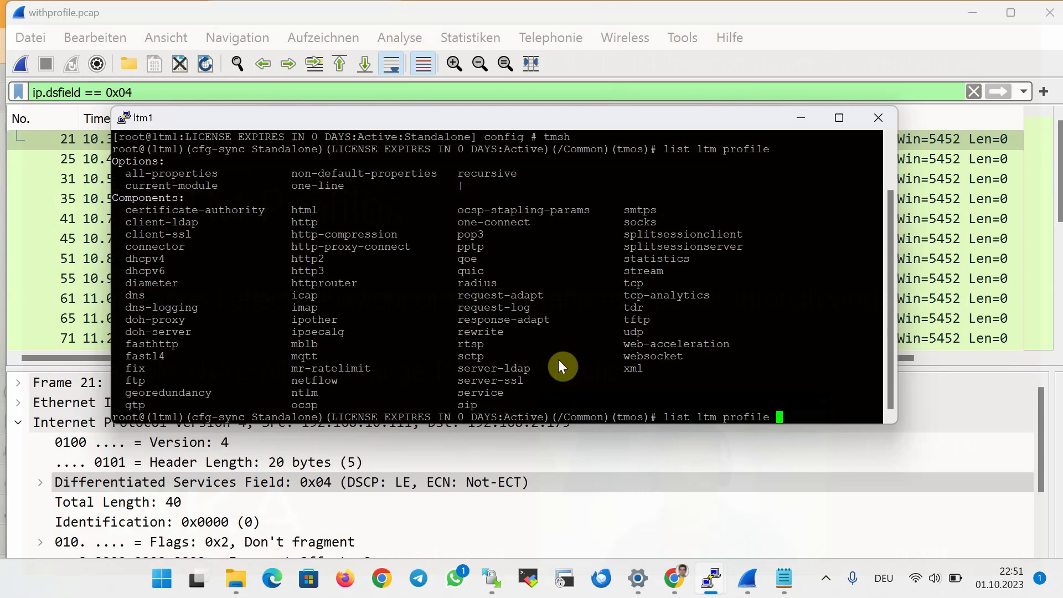
key("Return")
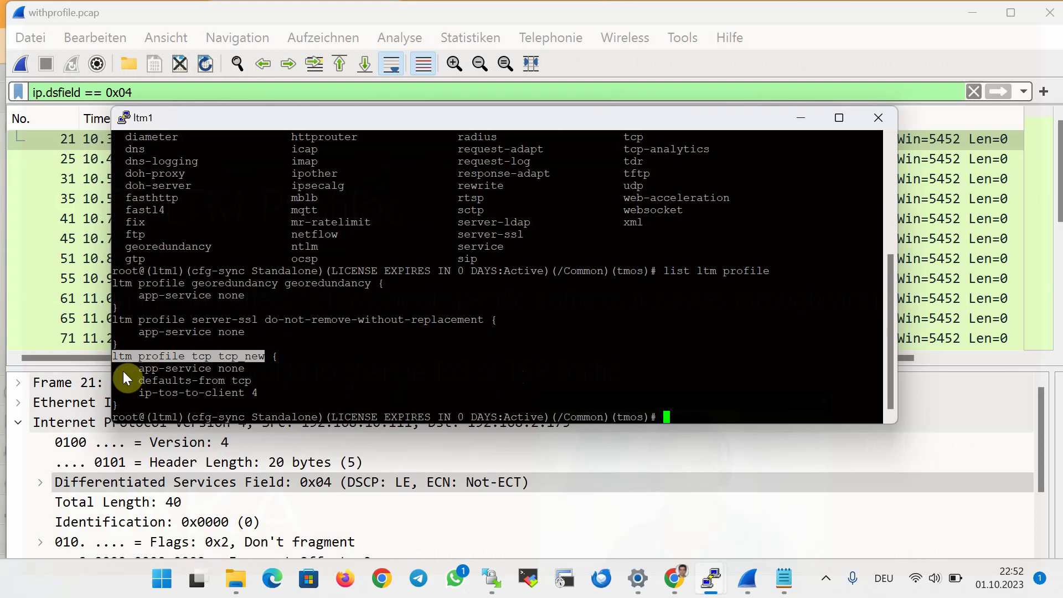
left_click_drag(130, 383, 132, 383)
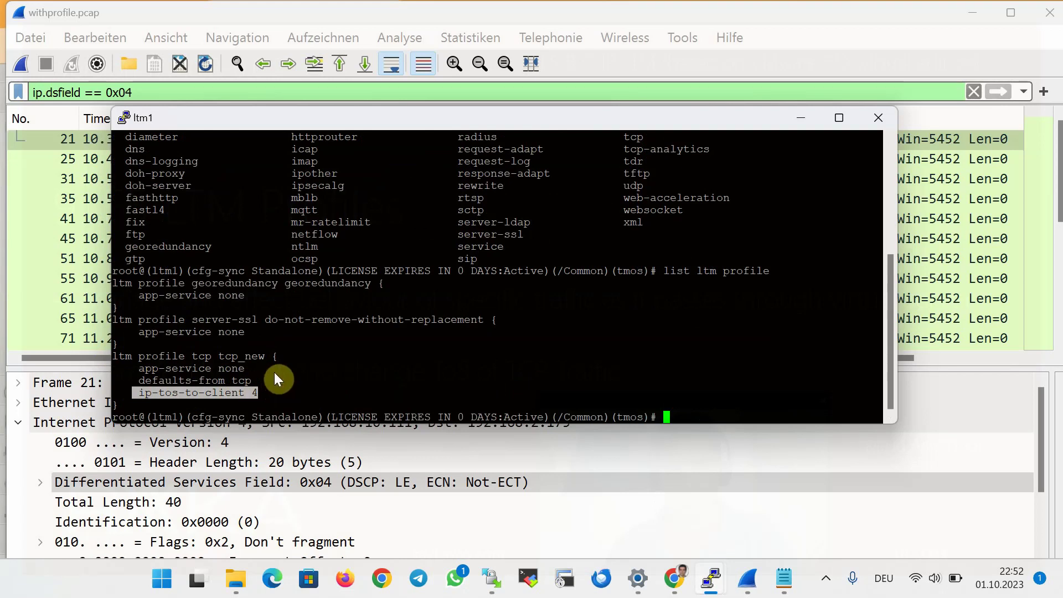
Run list ltm virtual and check the server-side profile assigned to web_virtual_server.
key("Up")
key("BackSpace")
key("BackSpace")
key("BackSpace")
key("BackSpace")
key("BackSpace")
key("BackSpace")
key("BackSpace")
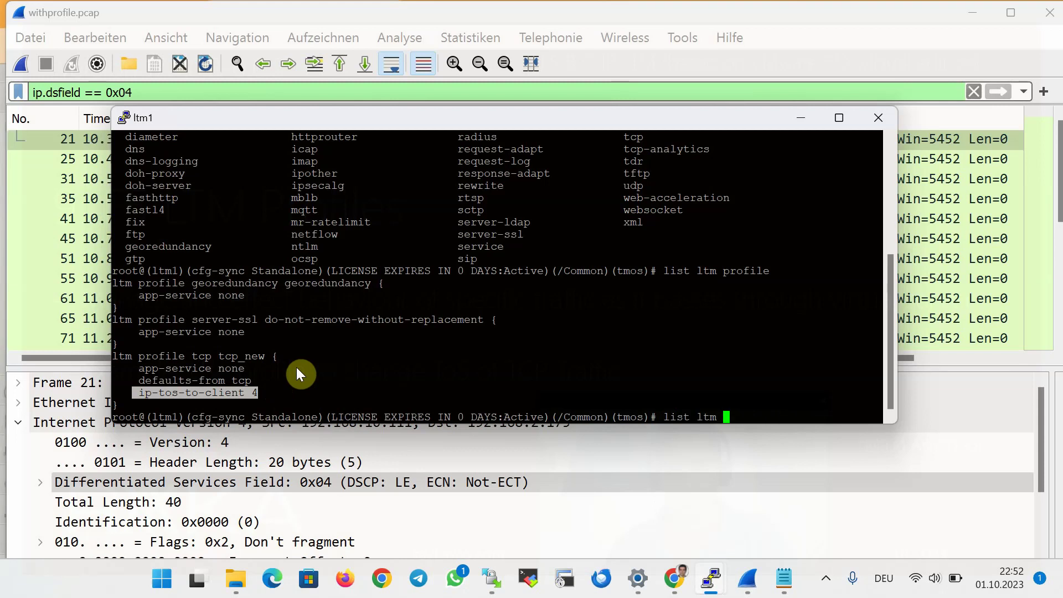
type("virtual")
key("Return")
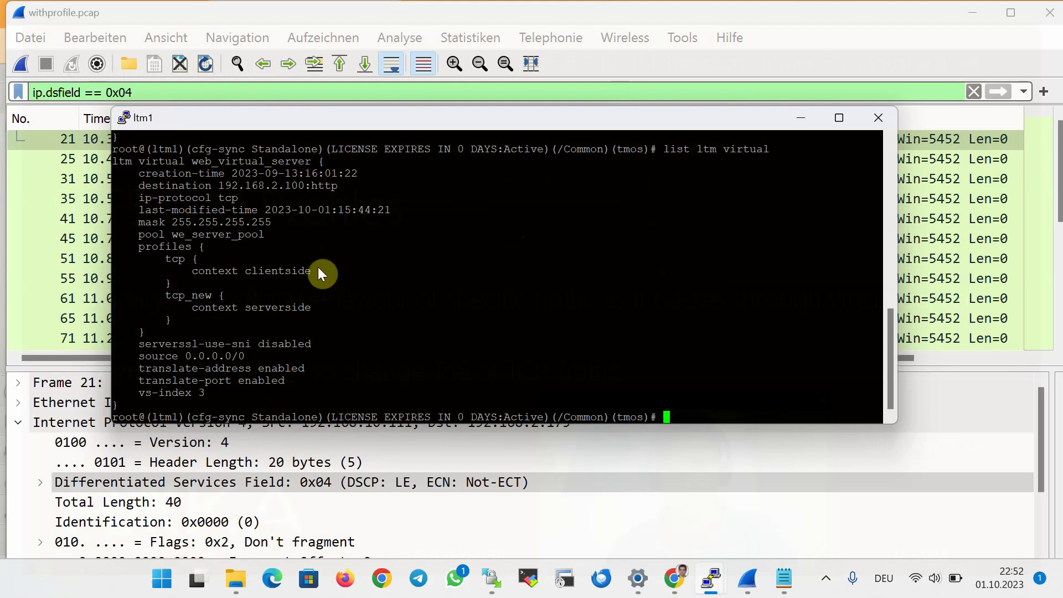
left_click_drag(161, 293, 312, 307)
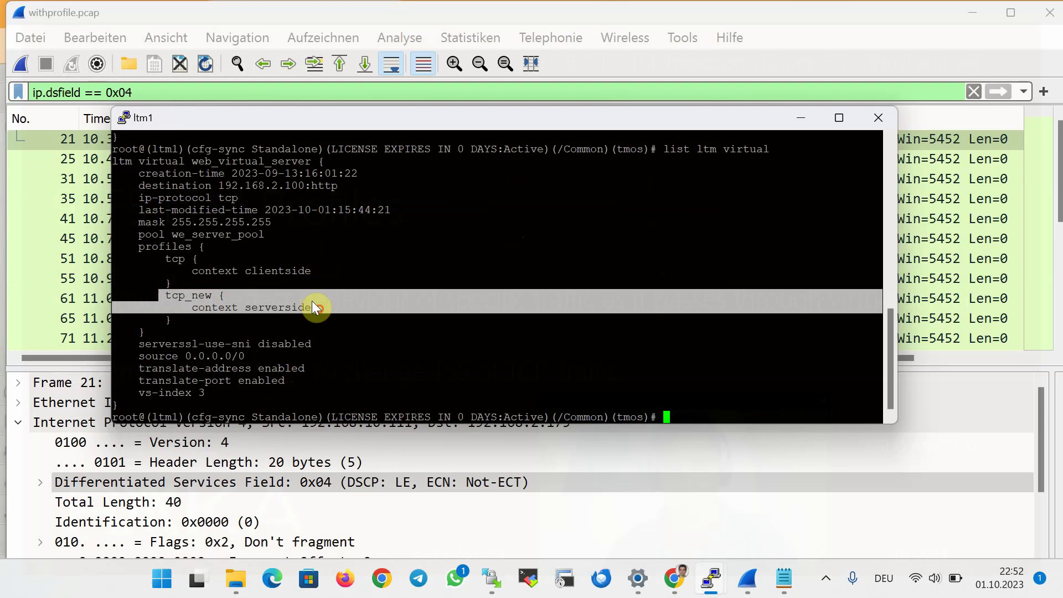